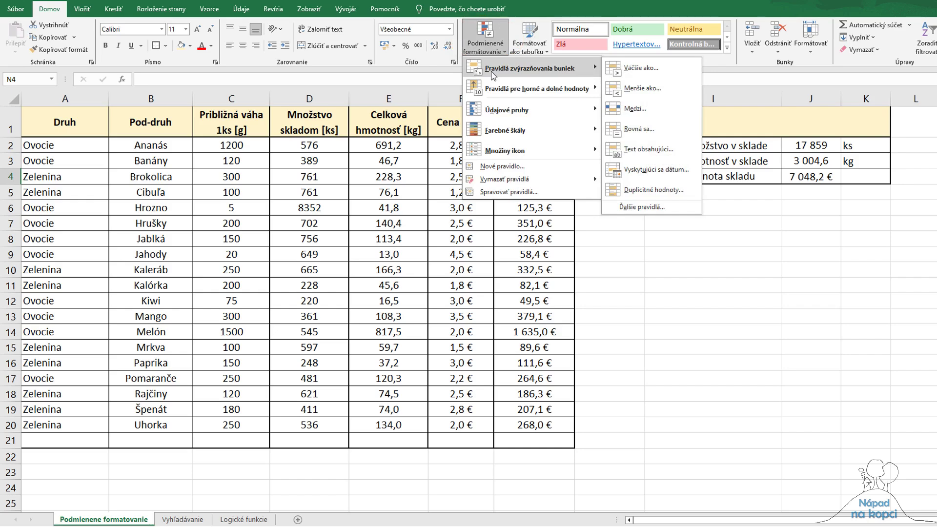
Examine the conditional formatting options: top/bottom rules, data bars, colour scales, icon sets, new rule settings, rule clearing and the rules manager.
mouse_move(495, 95)
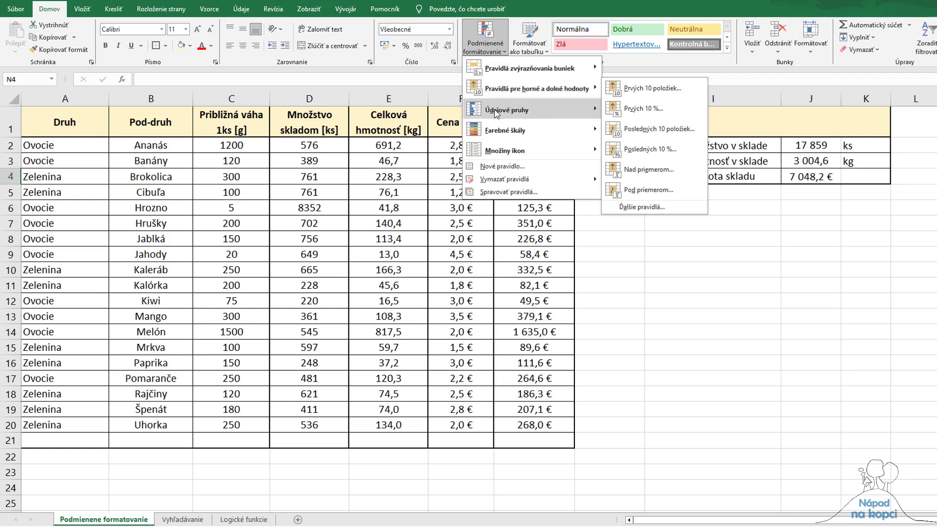
mouse_move(498, 119)
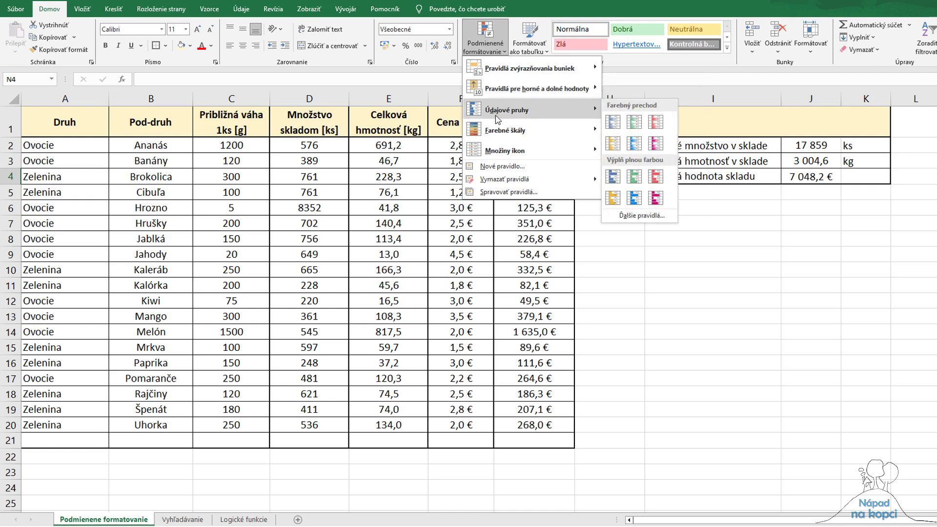
mouse_move(501, 139)
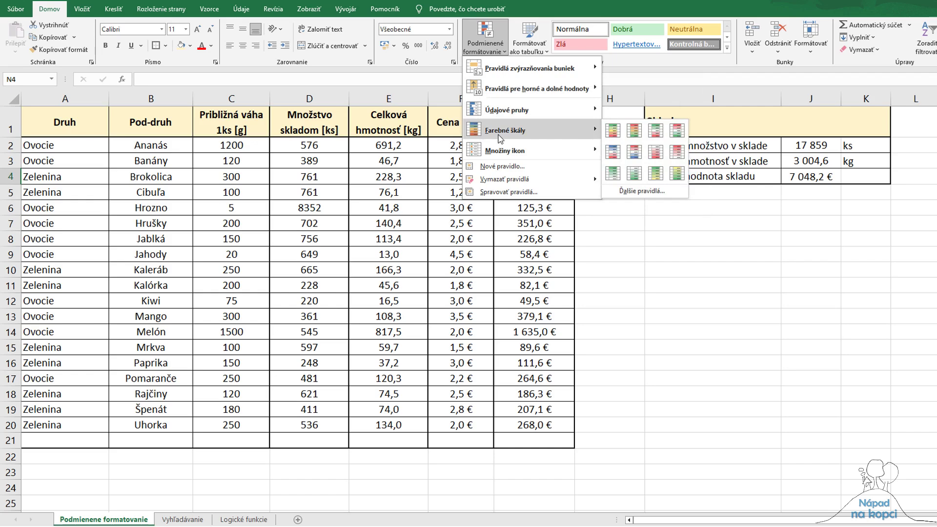
mouse_move(502, 155)
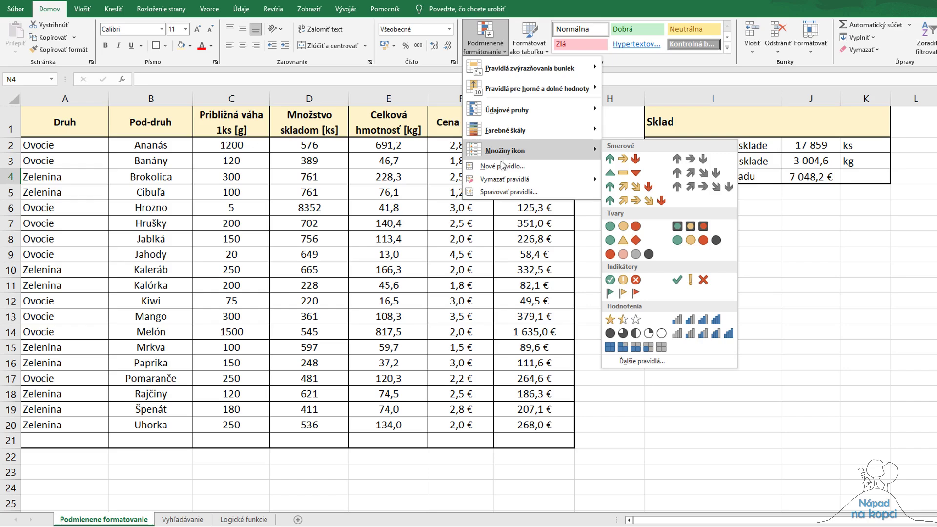
click(503, 167)
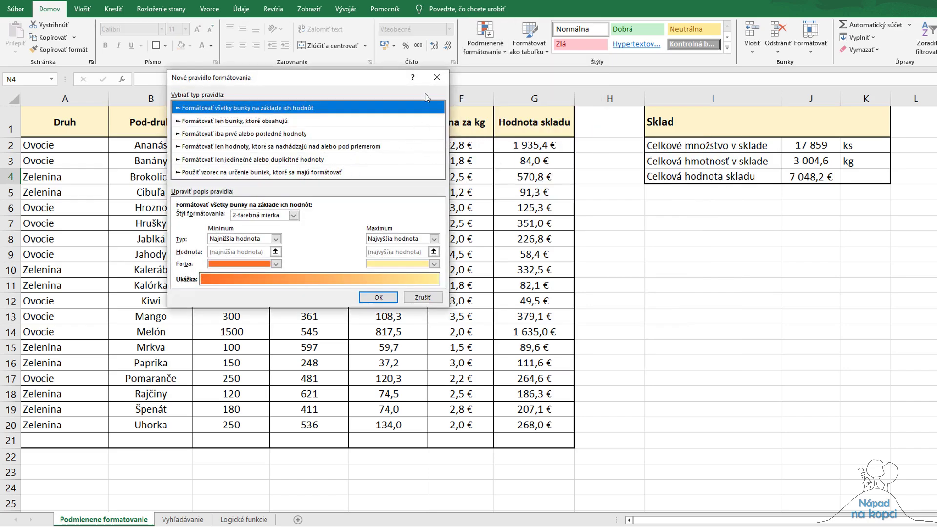
click(437, 77)
click(493, 43)
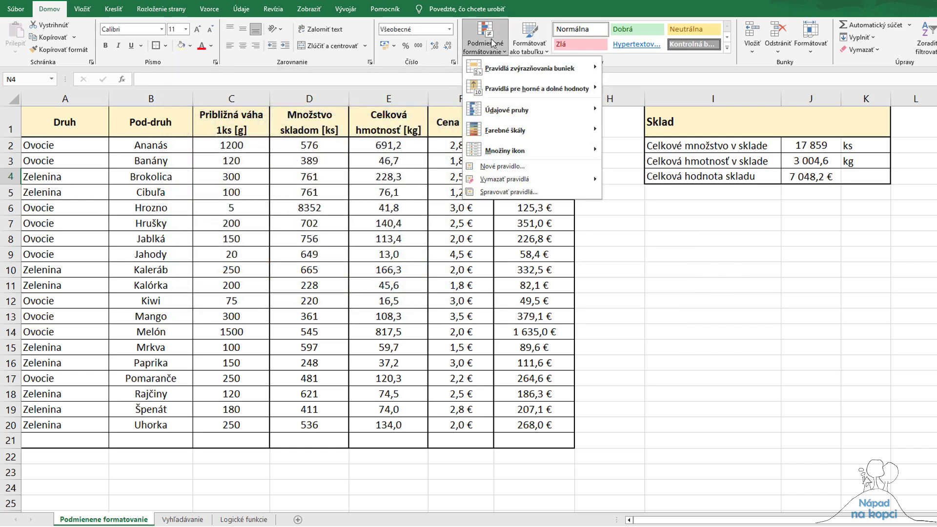
mouse_move(506, 183)
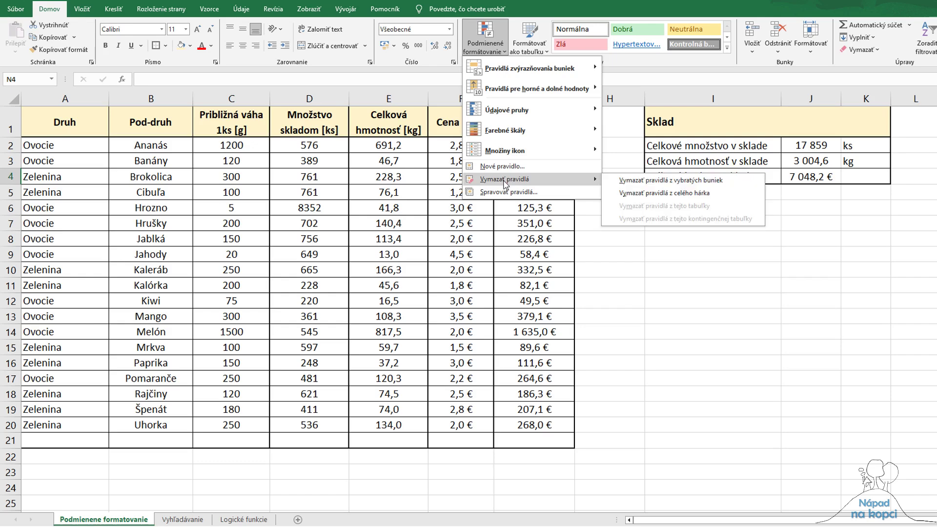
click(507, 192)
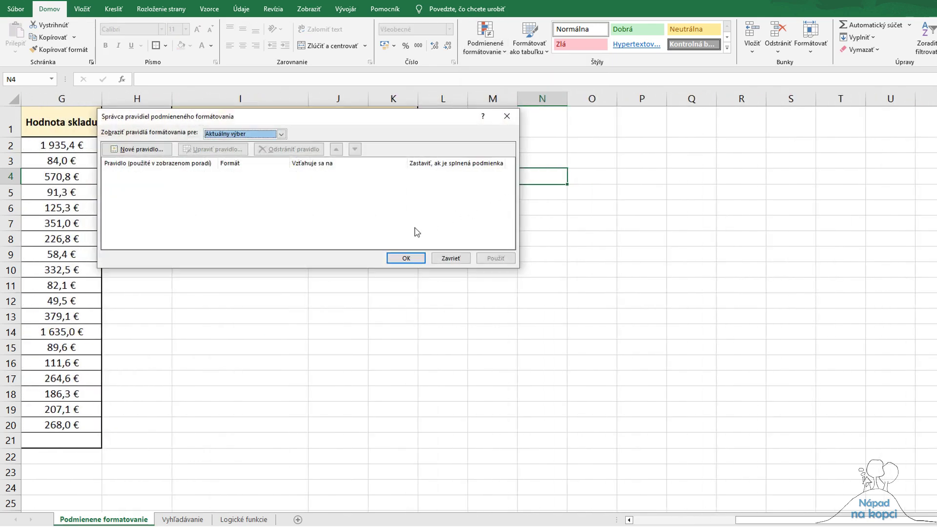
click(459, 260)
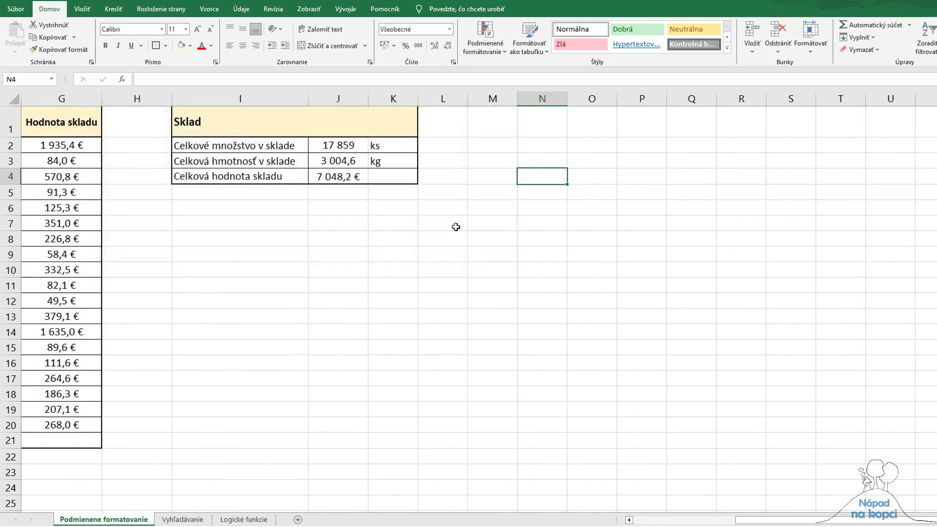
Highlight the top 25% of the Hodnota skladu values in G2:G21 with "Zelená výplň s tmavozeleným textom".
scroll(249, 224, left, 6)
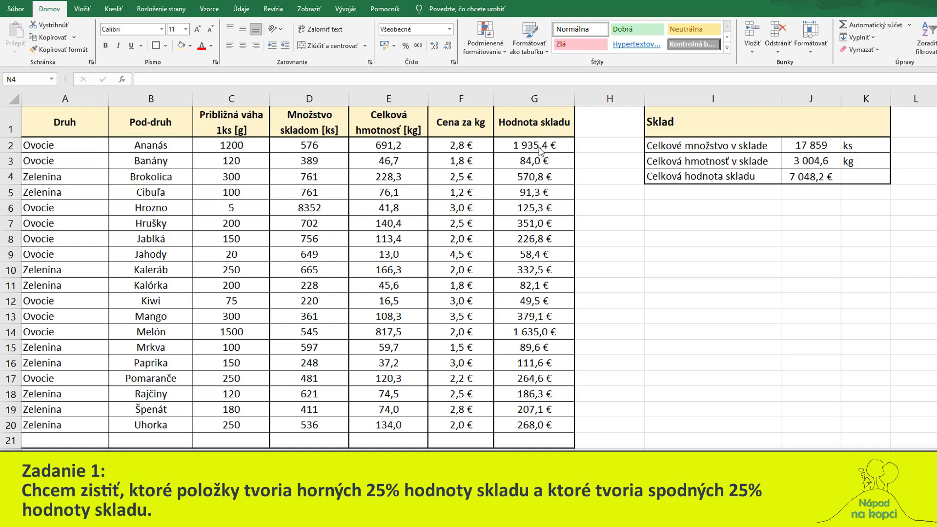
drag(540, 147, 546, 442)
click(503, 55)
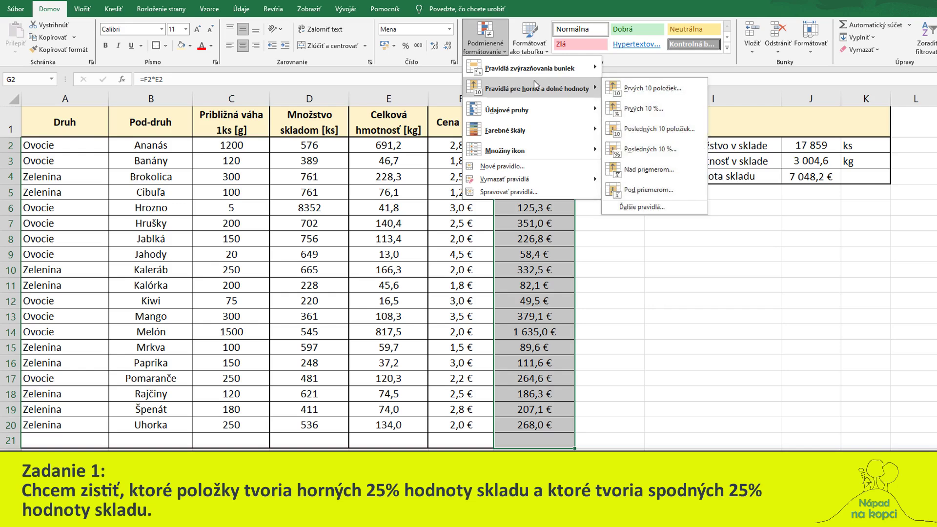
click(669, 113)
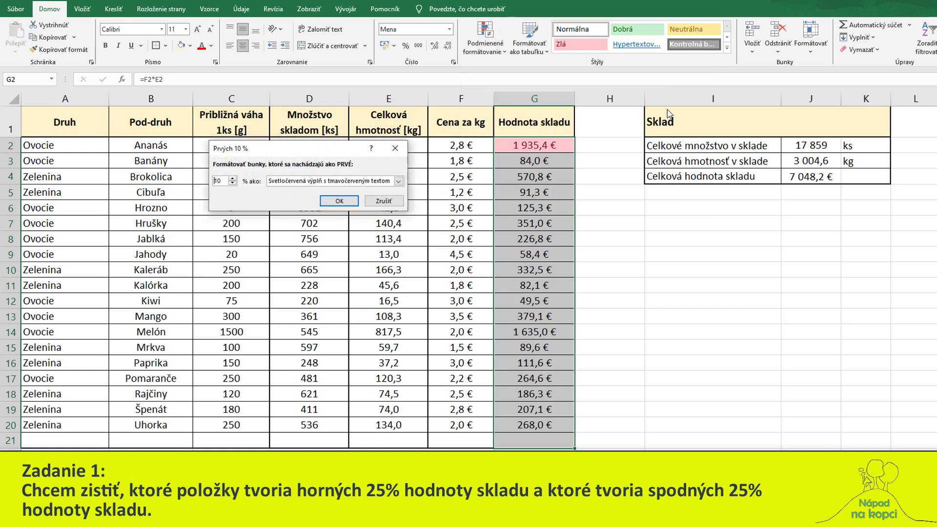
double_click(223, 180)
text(25)
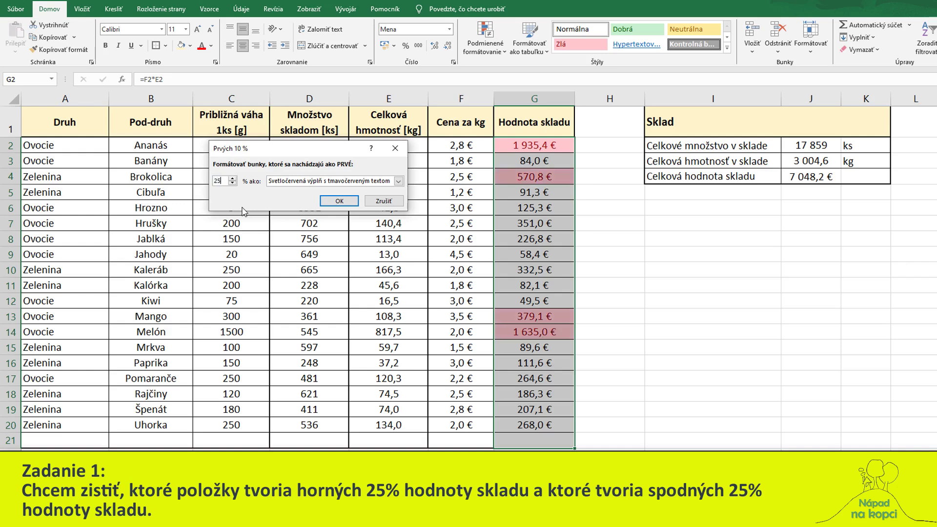
click(398, 181)
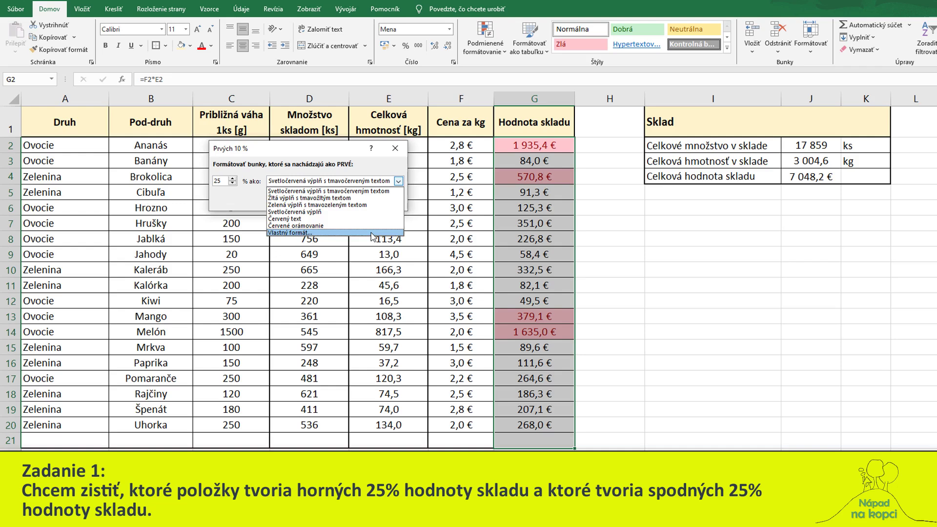
click(375, 205)
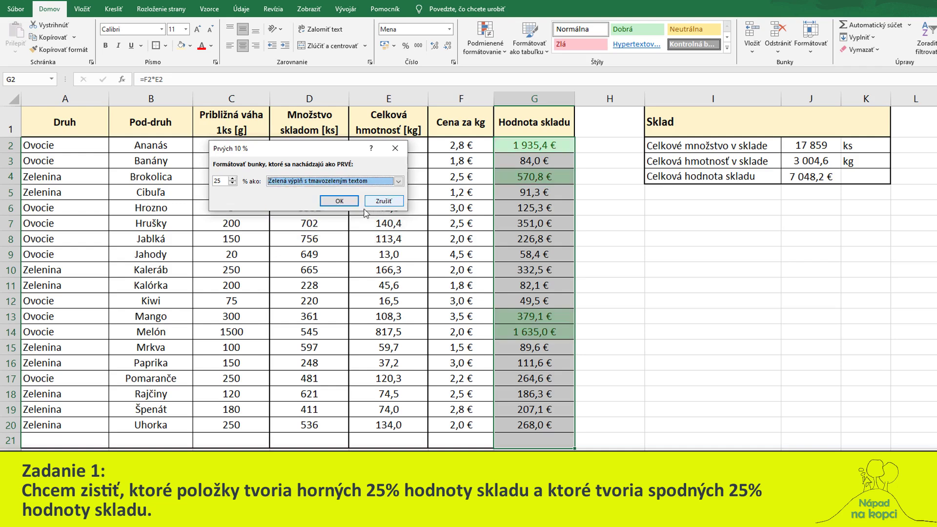
click(338, 205)
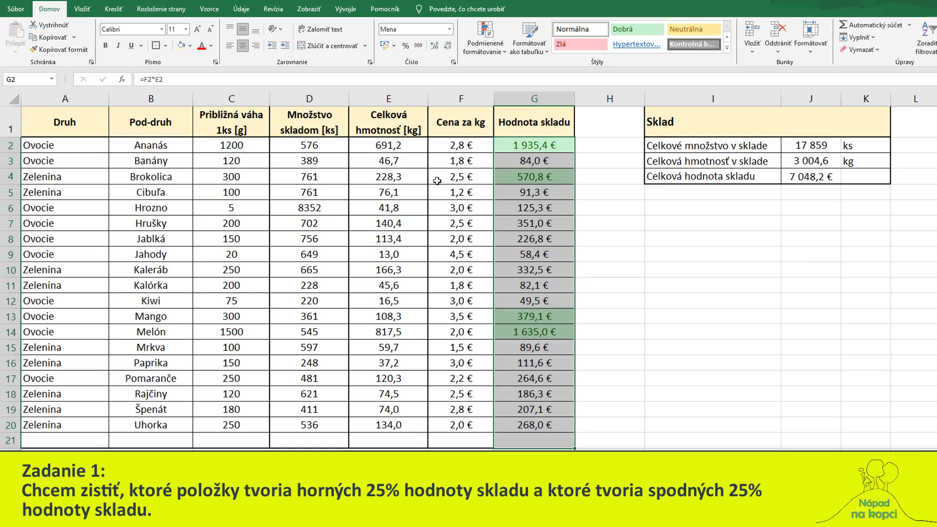
Highlight the bottom 25% of the Hodnota skladu values in G2:G21 with "Svetločervená výplň s tmavočerveným textom".
click(506, 51)
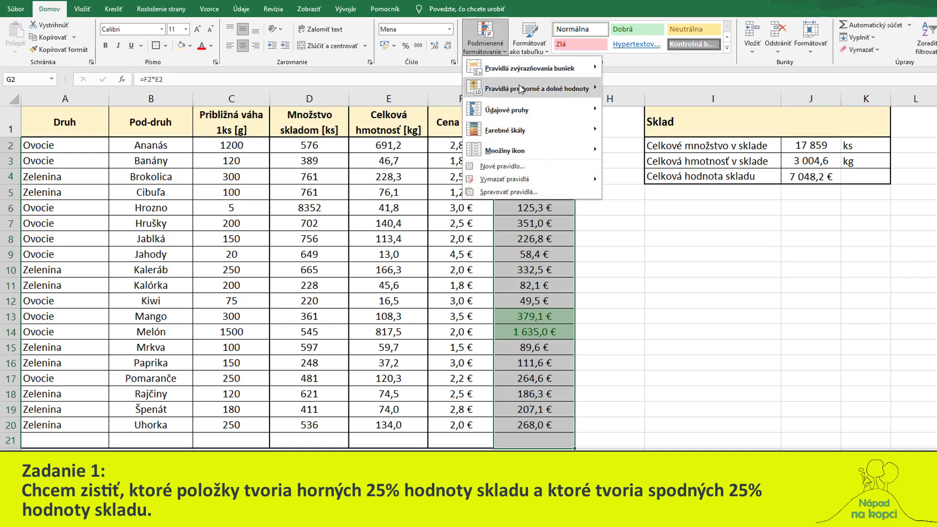
mouse_move(521, 89)
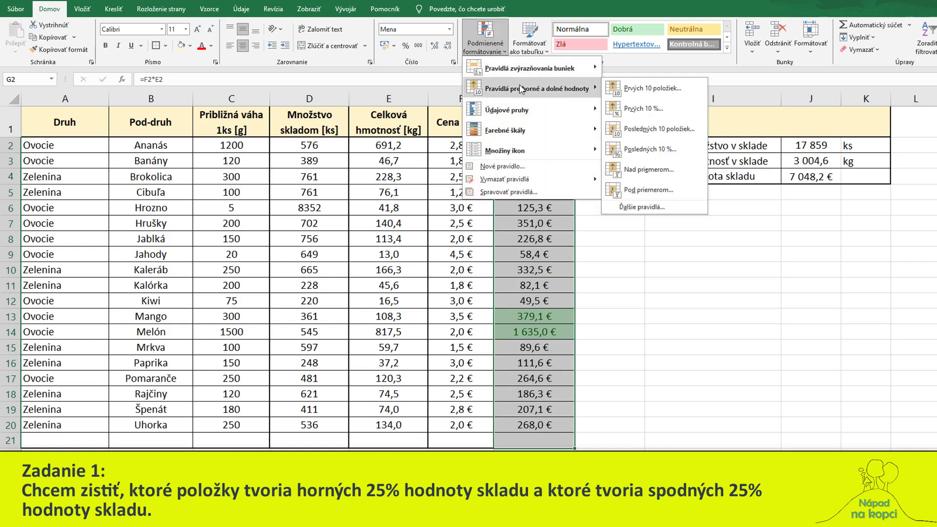
click(689, 155)
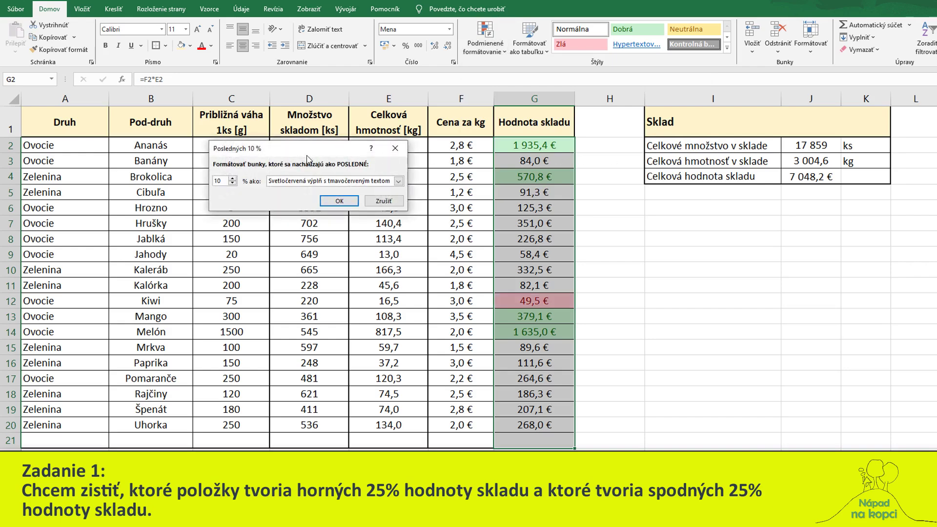
drag(225, 181, 196, 184)
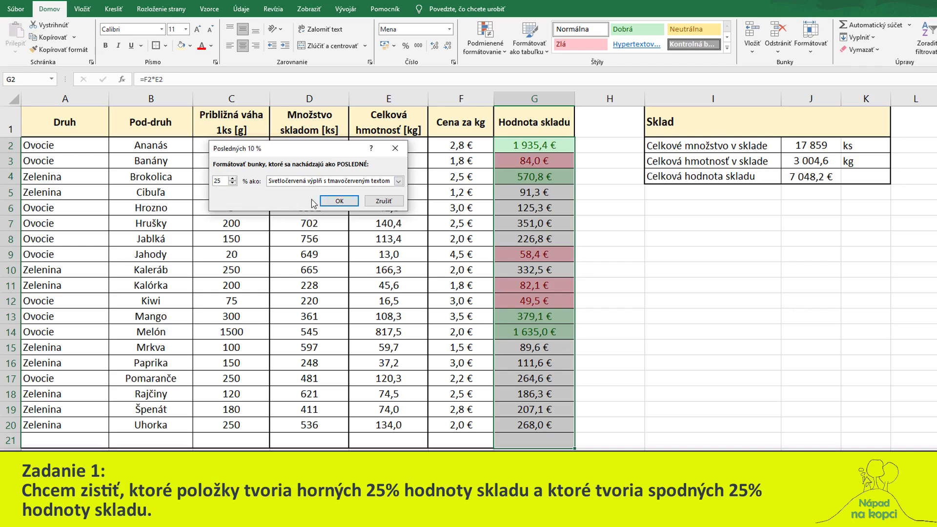
click(335, 204)
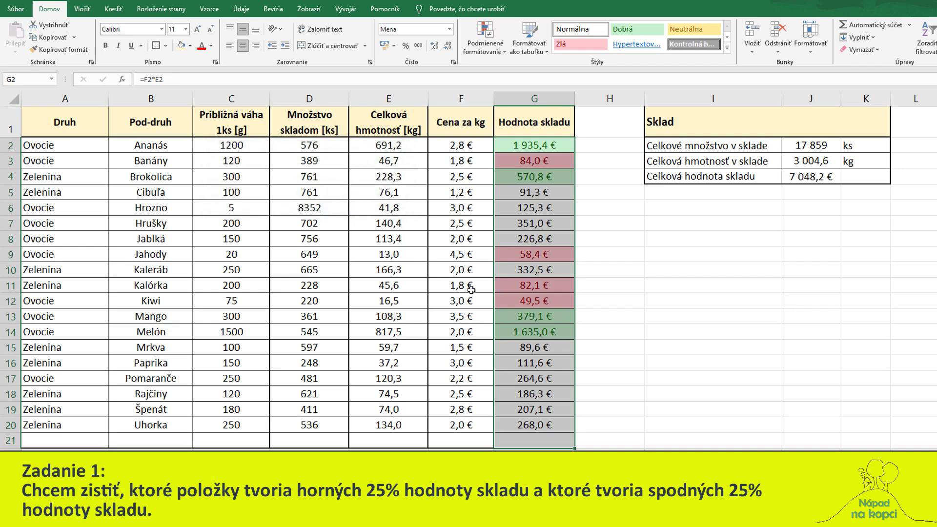
click(720, 281)
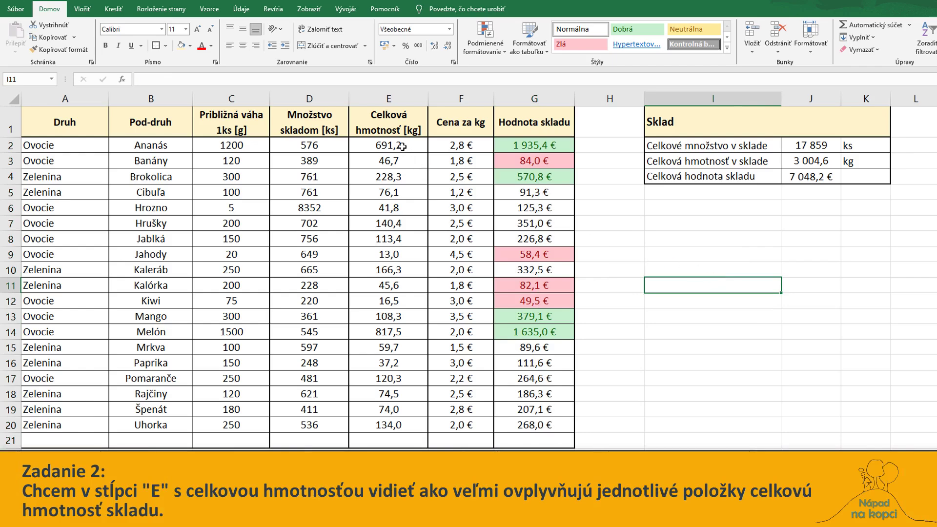
Apply orange gradient data bars to the Celková hmotnosť values in E2:E21.
drag(402, 146, 415, 439)
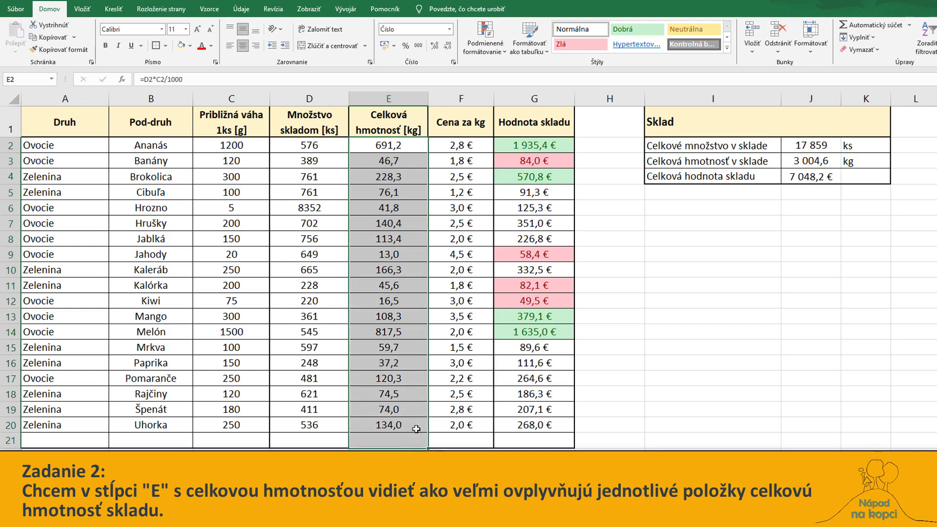
click(502, 56)
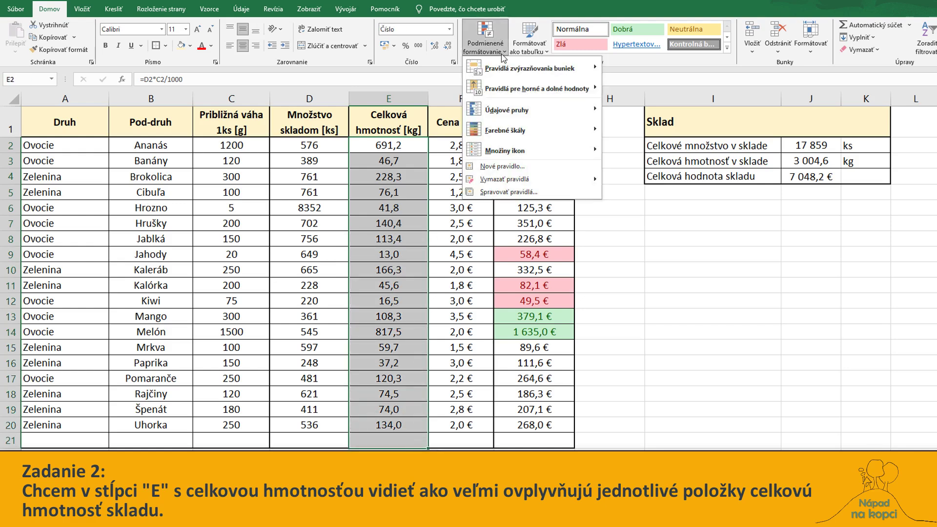
mouse_move(569, 116)
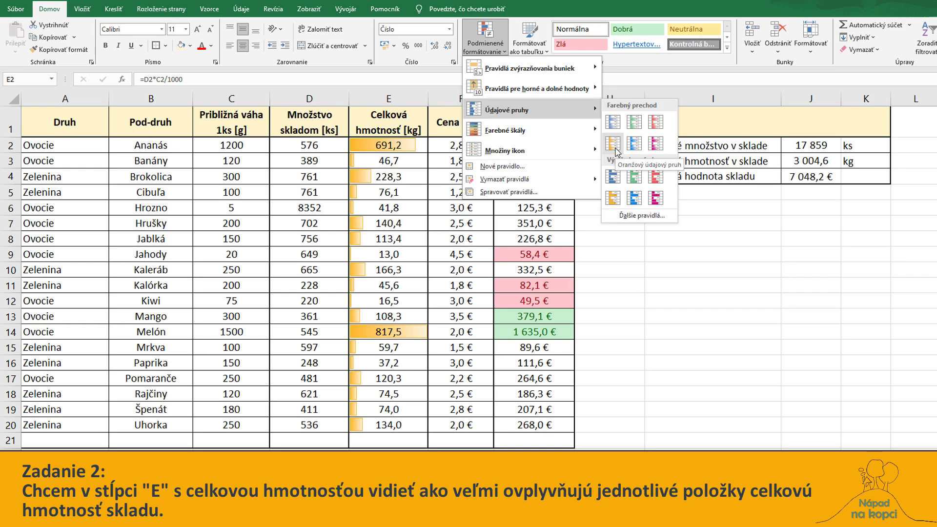
click(615, 146)
click(620, 456)
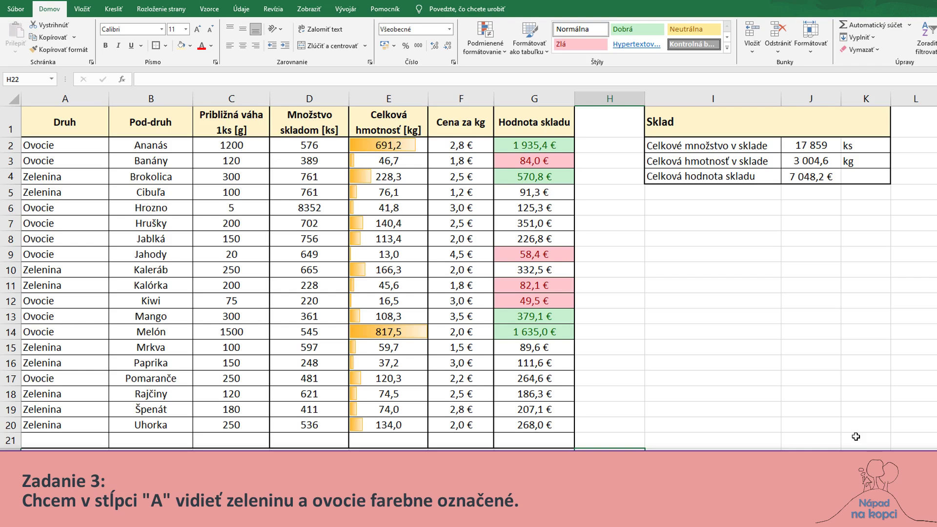
Set up a new formatting rule for A2:A21 that targets cells with specific text containing "Zelenina".
drag(79, 147, 81, 440)
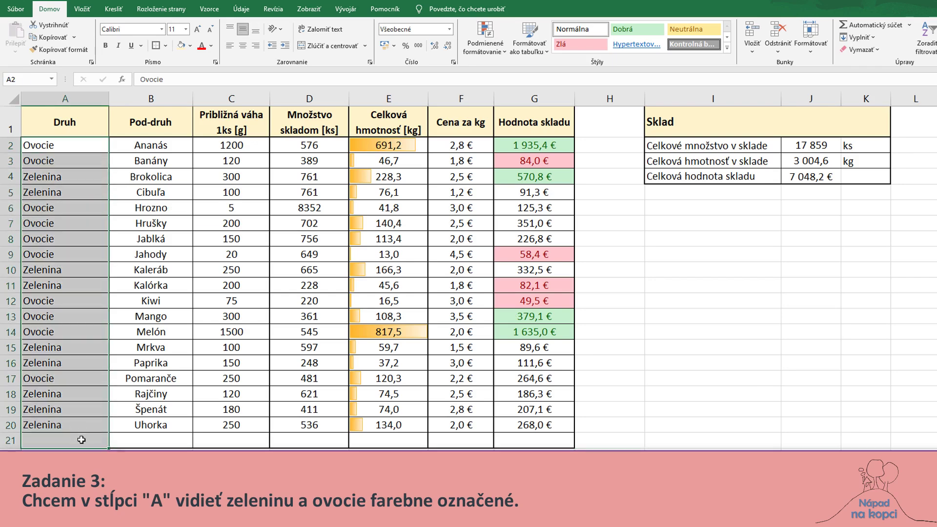
click(503, 52)
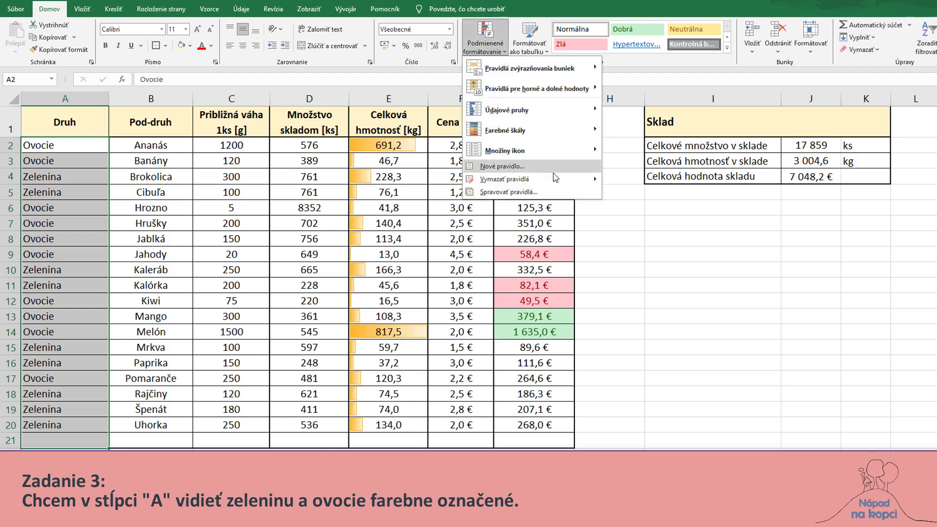
click(556, 169)
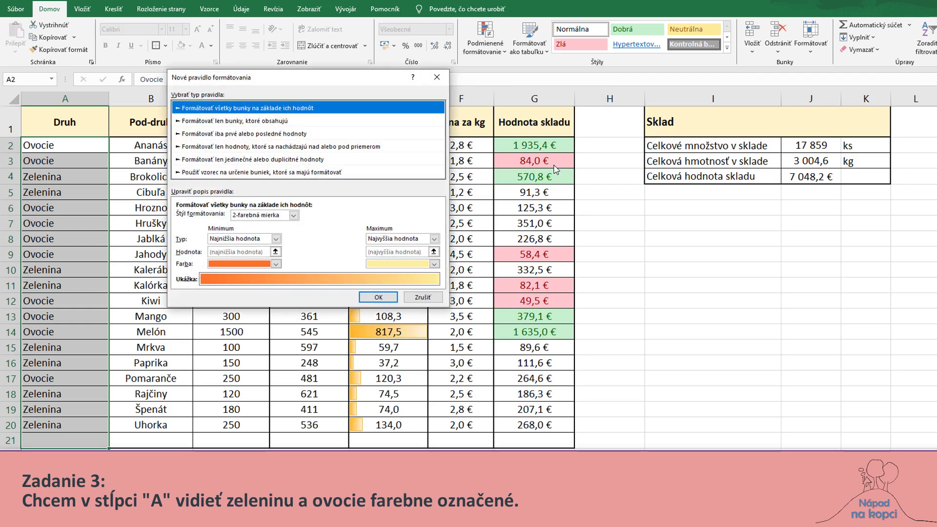
click(247, 122)
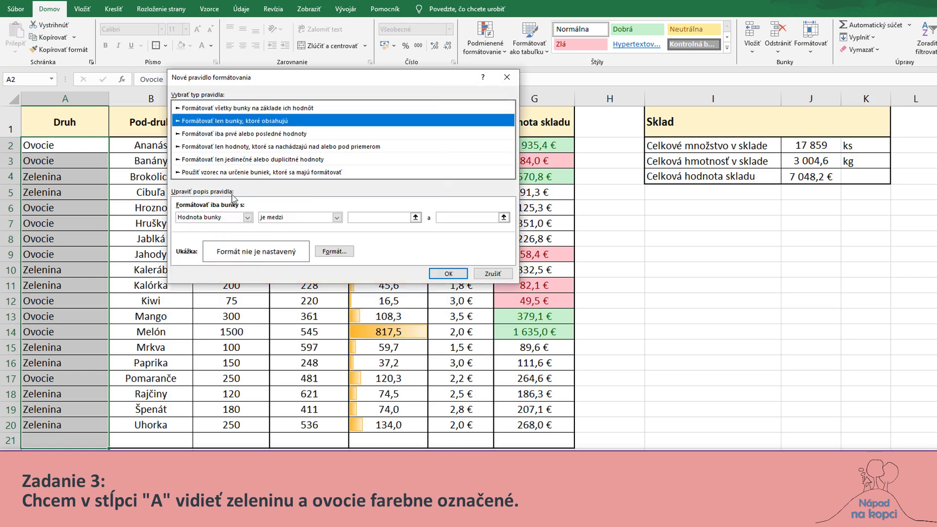
click(232, 219)
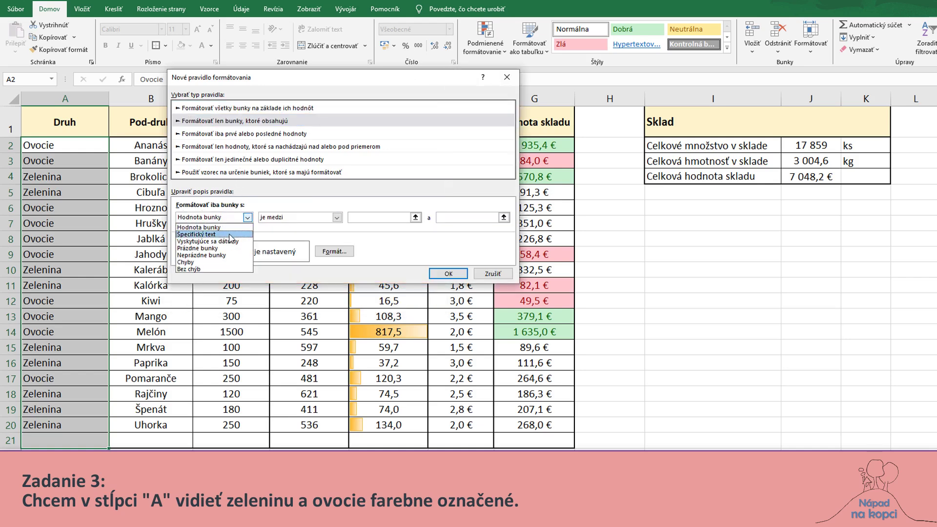
click(231, 235)
click(344, 215)
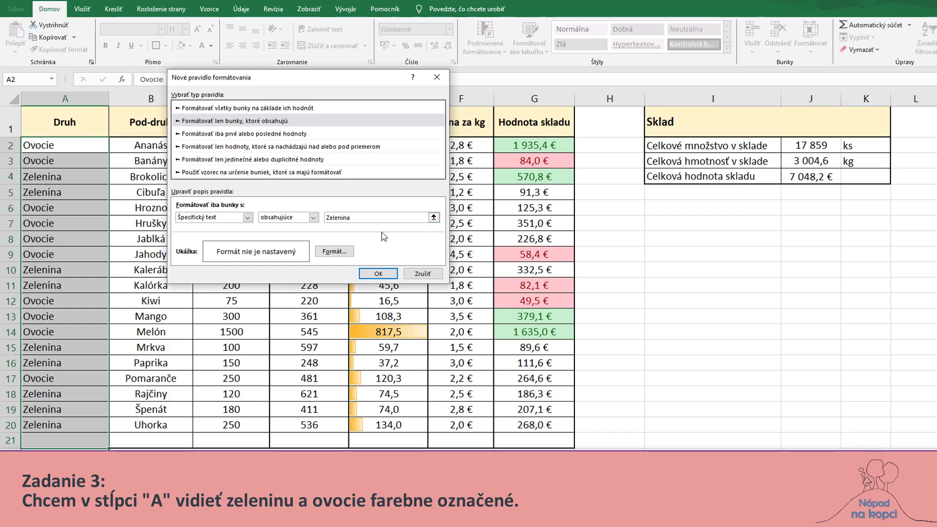
Set the format of the Zelenina rule to a light green background fill.
click(333, 255)
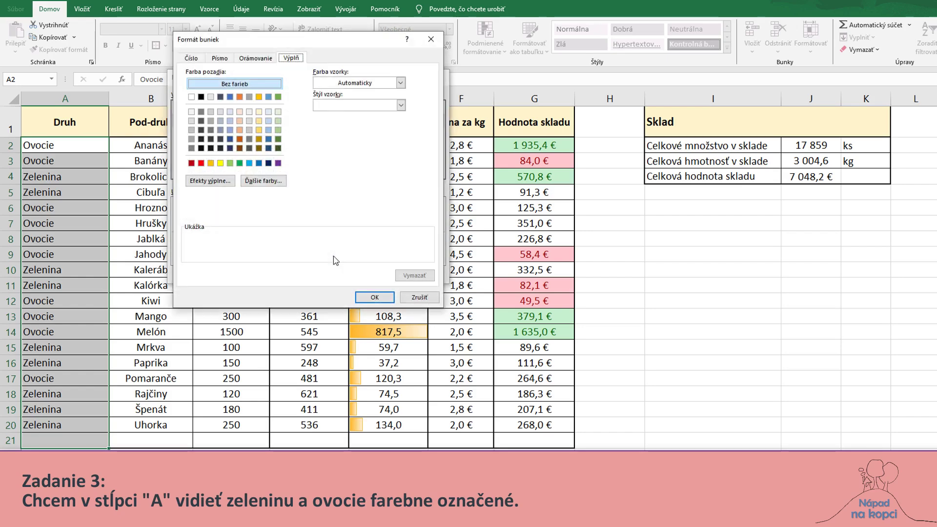
click(280, 130)
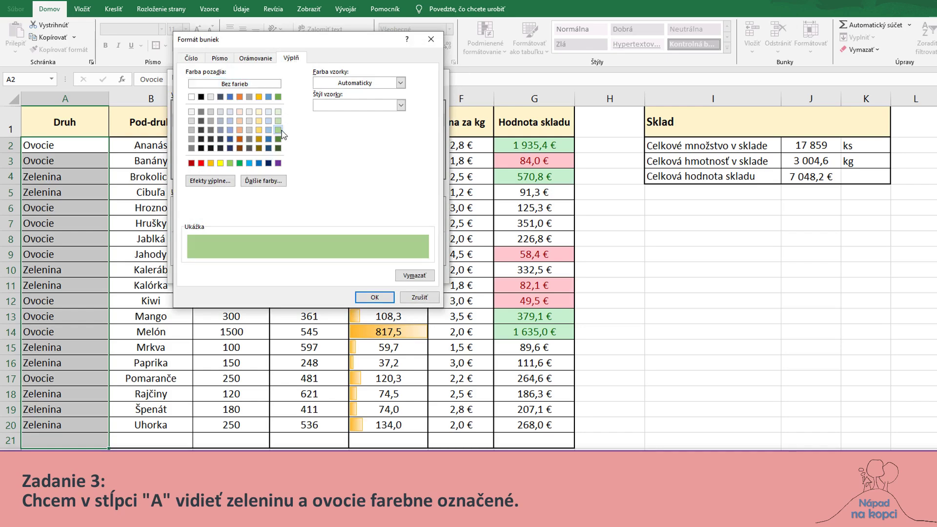
click(374, 298)
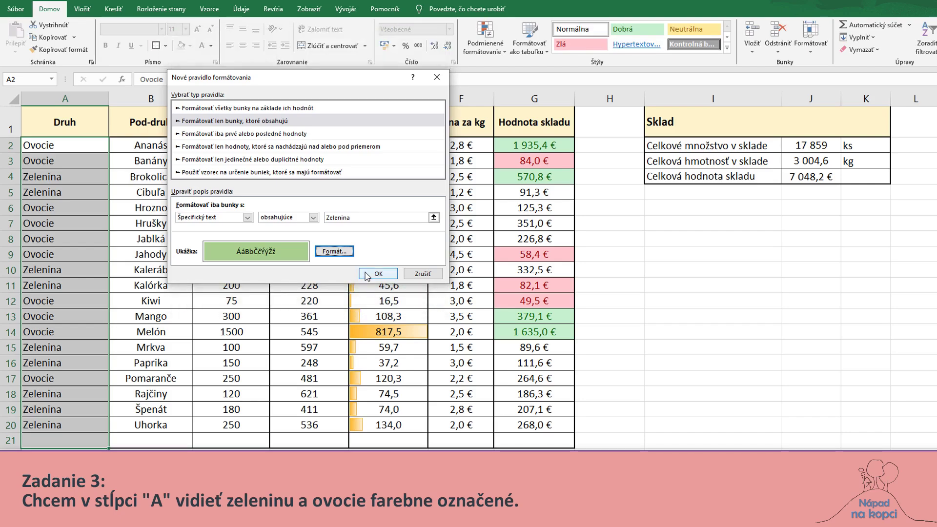
Apply the Zelenina rule and set up another rule for A2:A21 that targets specific text beginning with "Ovo".
click(367, 275)
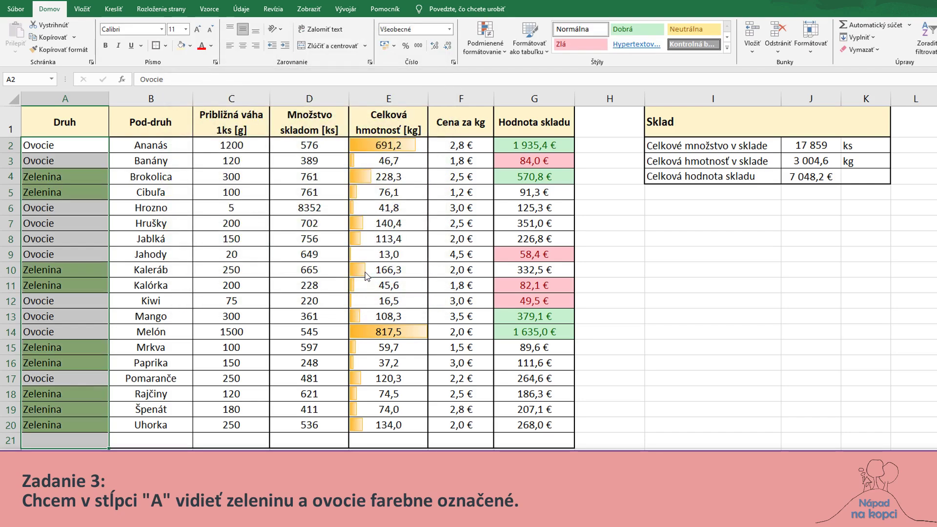
click(505, 54)
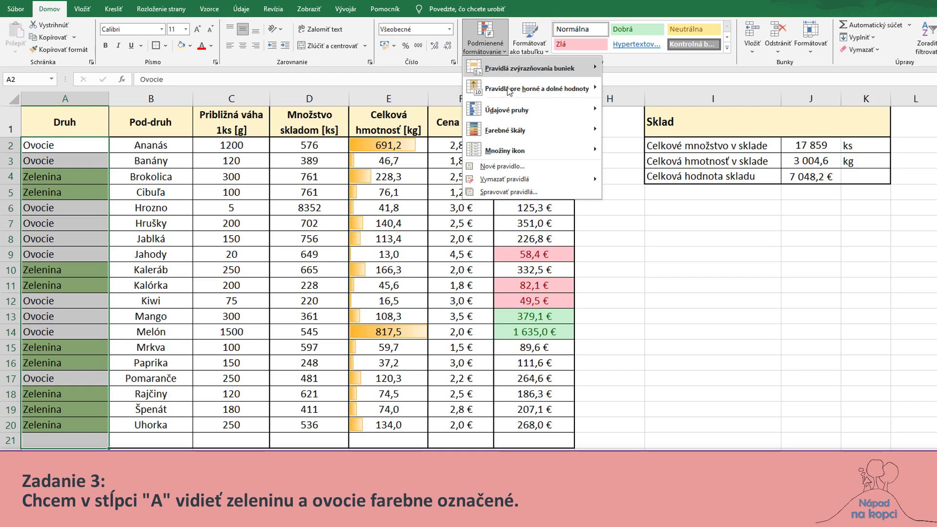
click(510, 169)
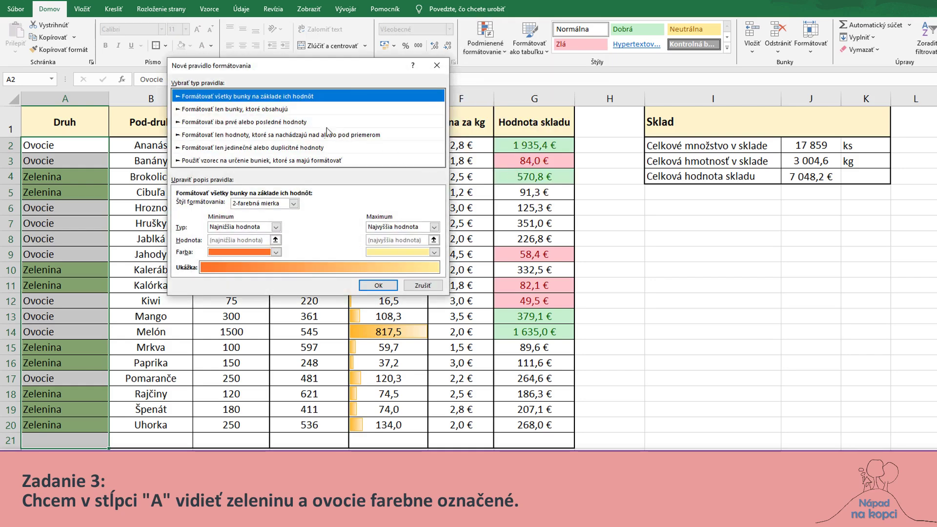
click(271, 110)
click(247, 205)
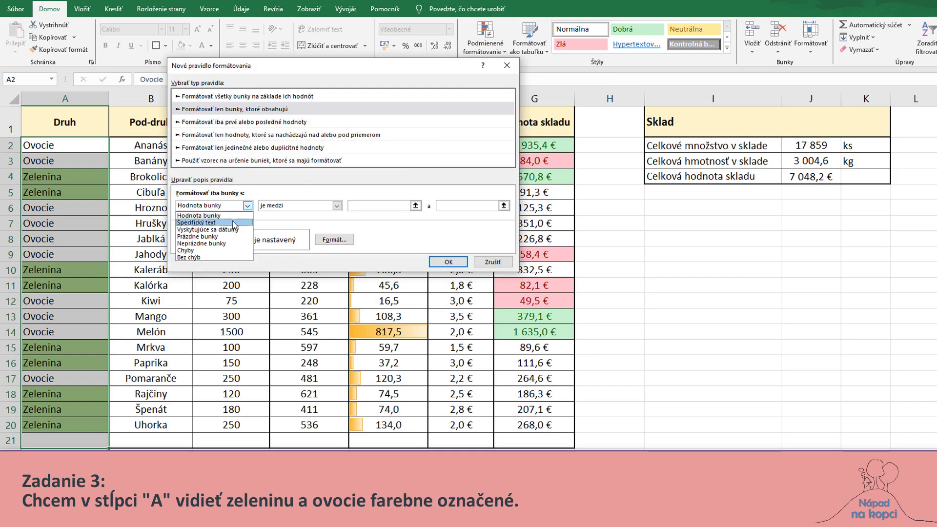
click(234, 223)
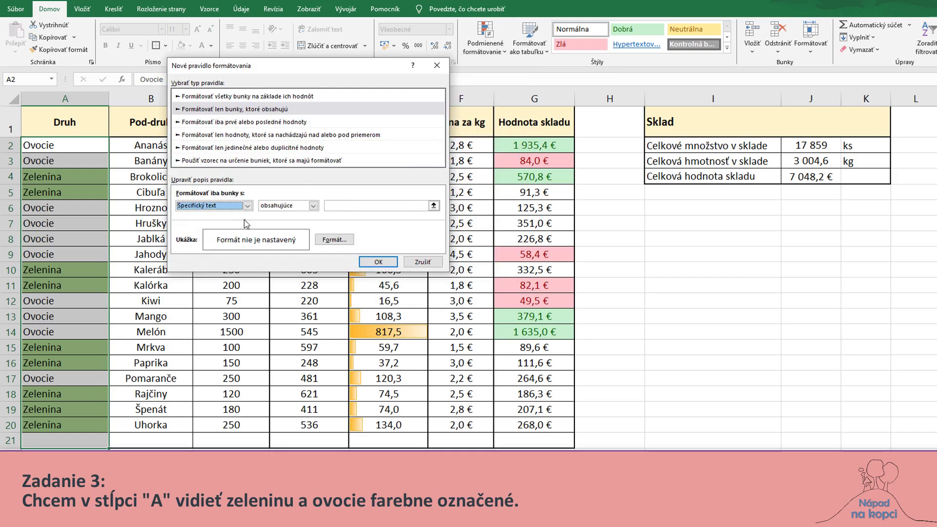
click(313, 205)
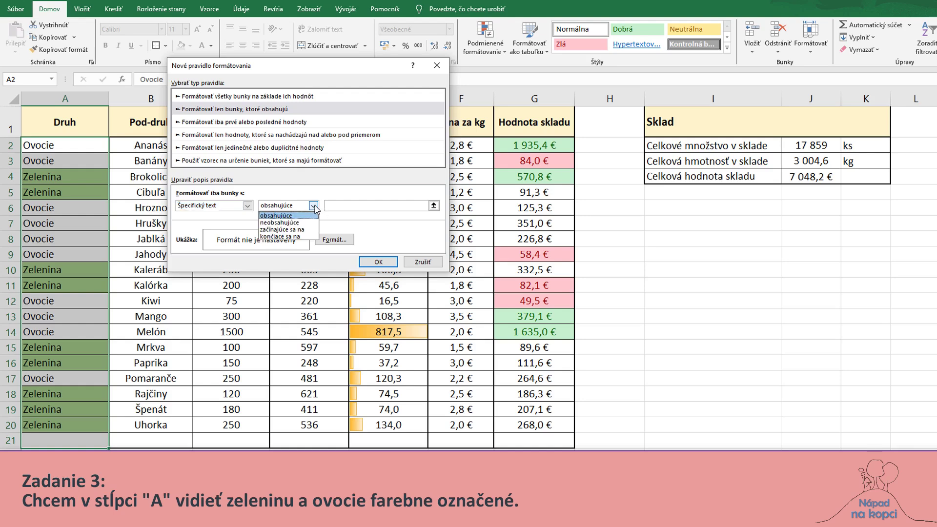
click(306, 230)
click(344, 206)
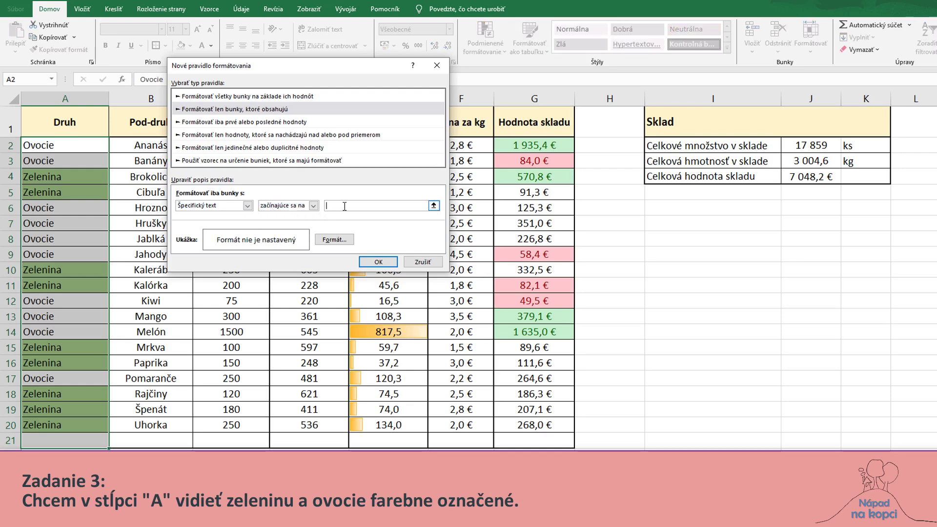
text(Ovo)
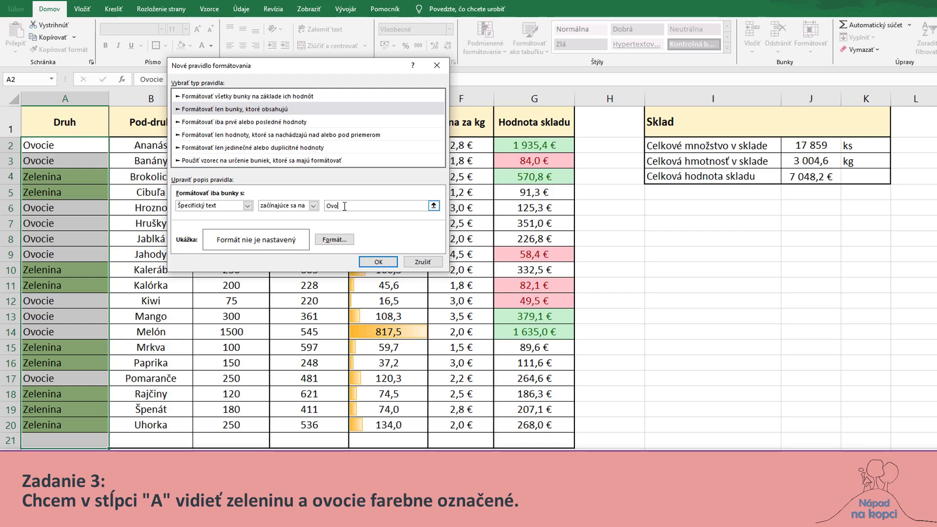
Give the "Ovo" rule a gold background fill and apply it to A2:A21.
click(335, 240)
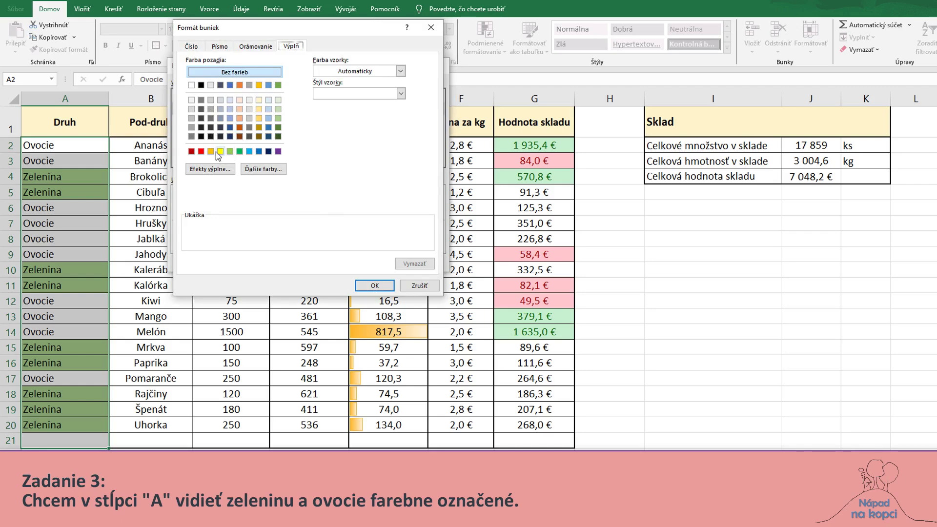
click(259, 119)
click(365, 287)
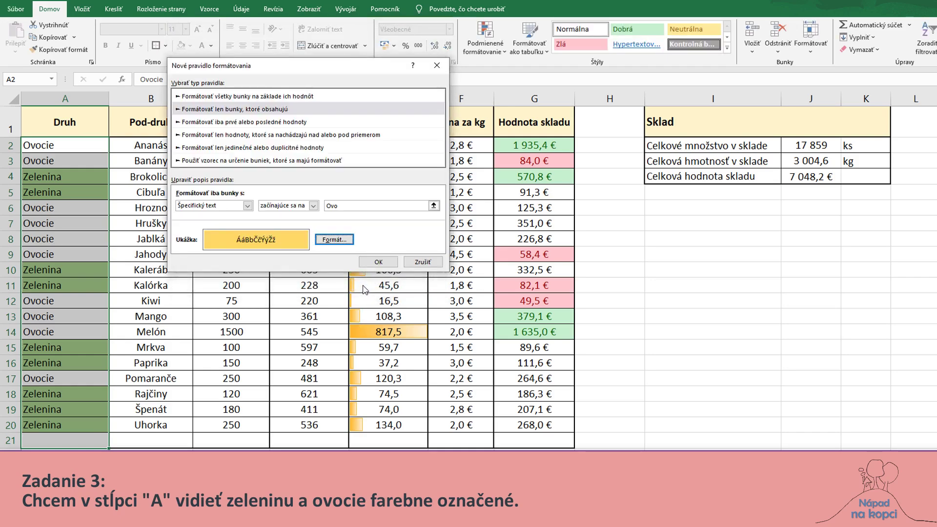
click(379, 262)
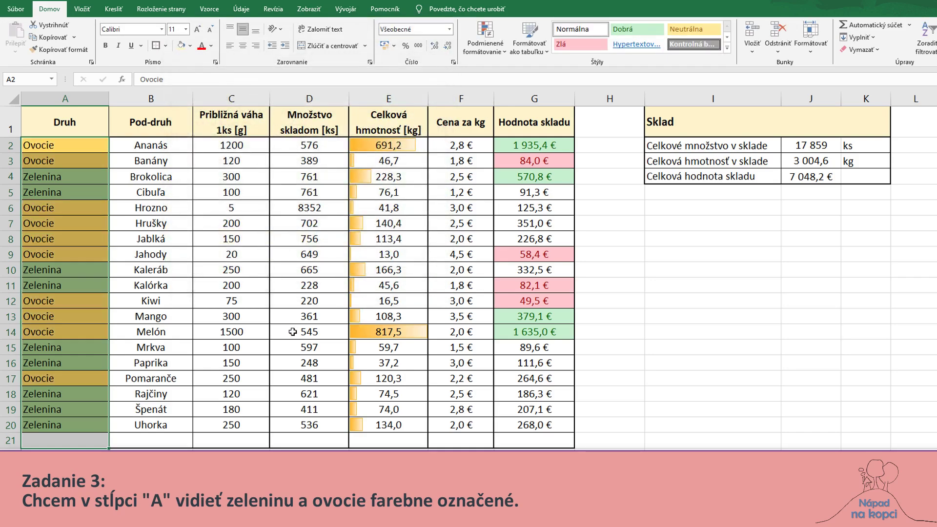
click(808, 297)
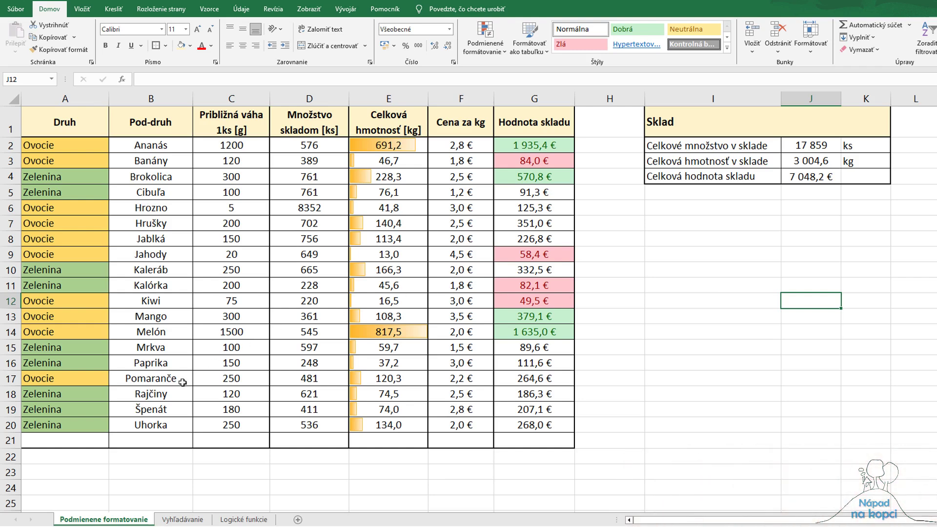
Open the conditional formatting rules manager for A2:G21 and move it clear of the upper table rows.
drag(87, 442, 552, 144)
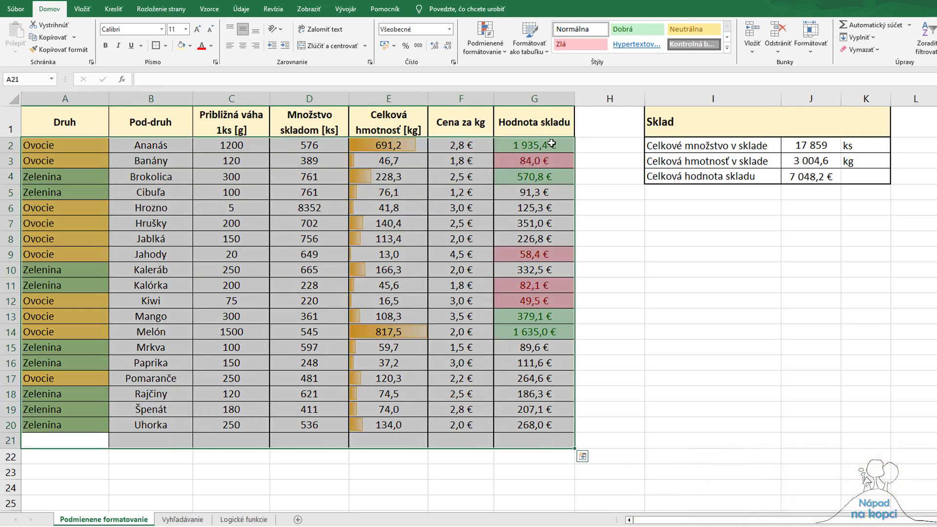
click(506, 52)
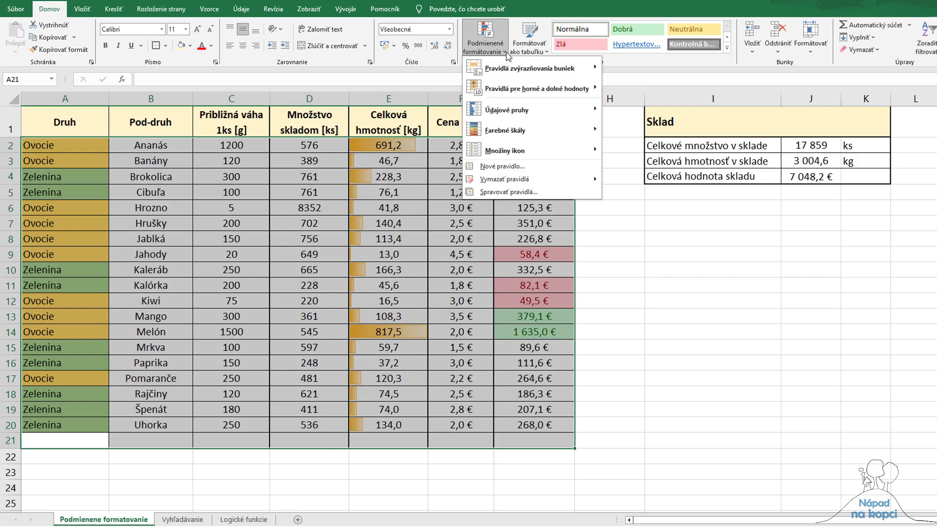
click(557, 193)
drag(395, 93, 717, 299)
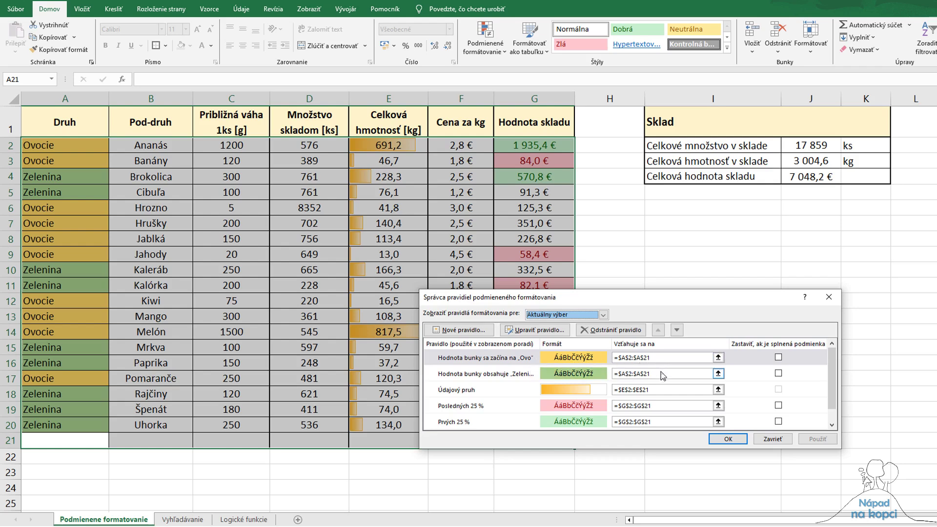
Review the listed rules and examine the settings of the data bar rule for E2:E21.
click(507, 374)
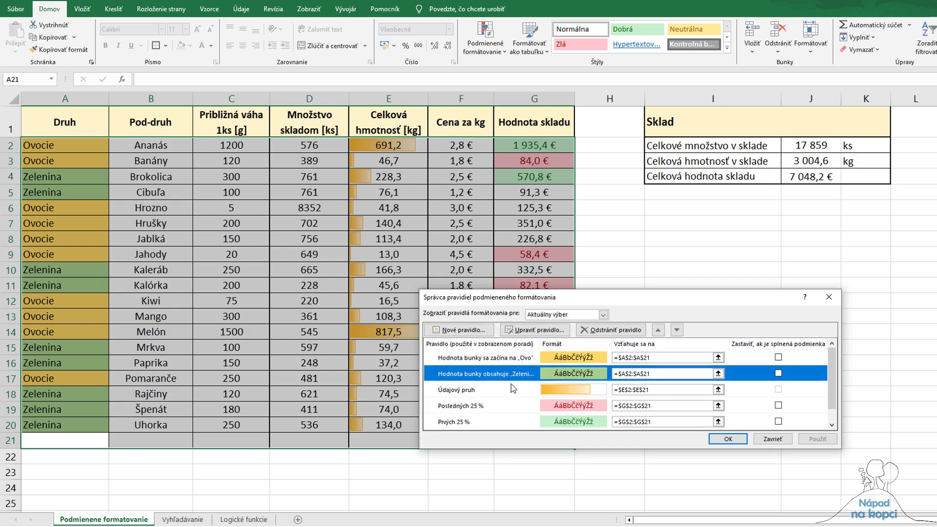
scroll(600, 412, down, 1)
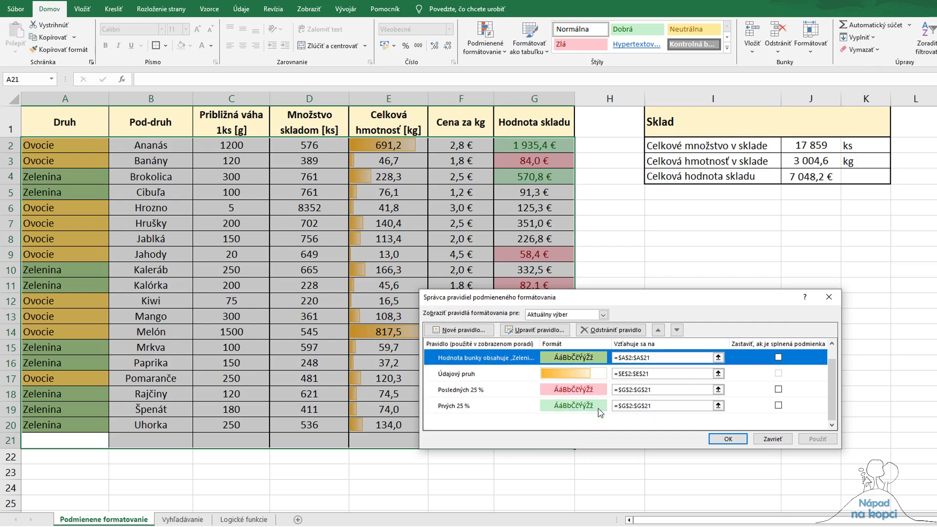
click(506, 375)
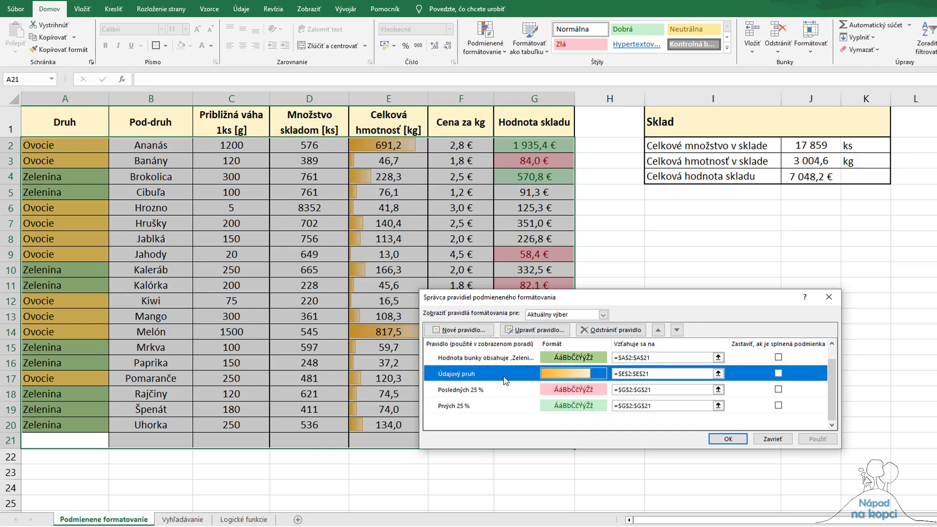
double_click(505, 373)
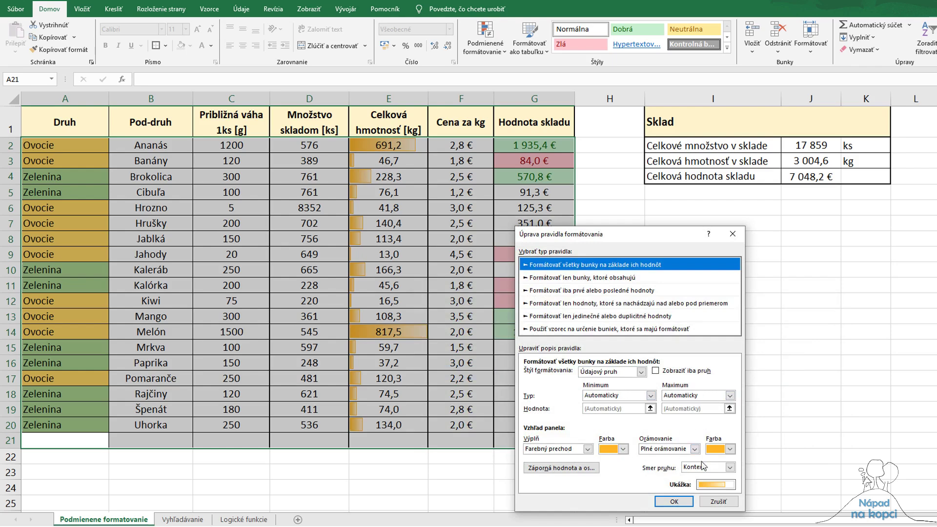
click(674, 502)
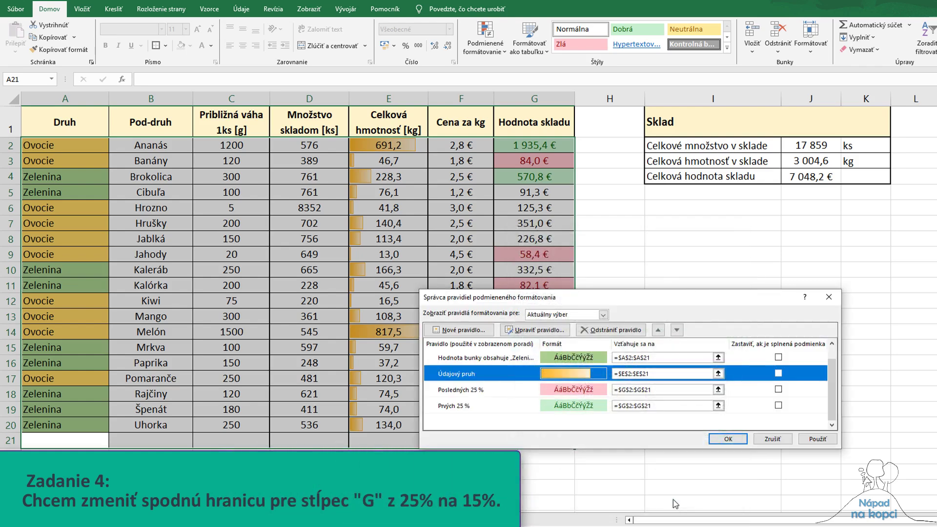
Set the bottom-values rule for G2:G21 to 15 % of the range.
click(498, 396)
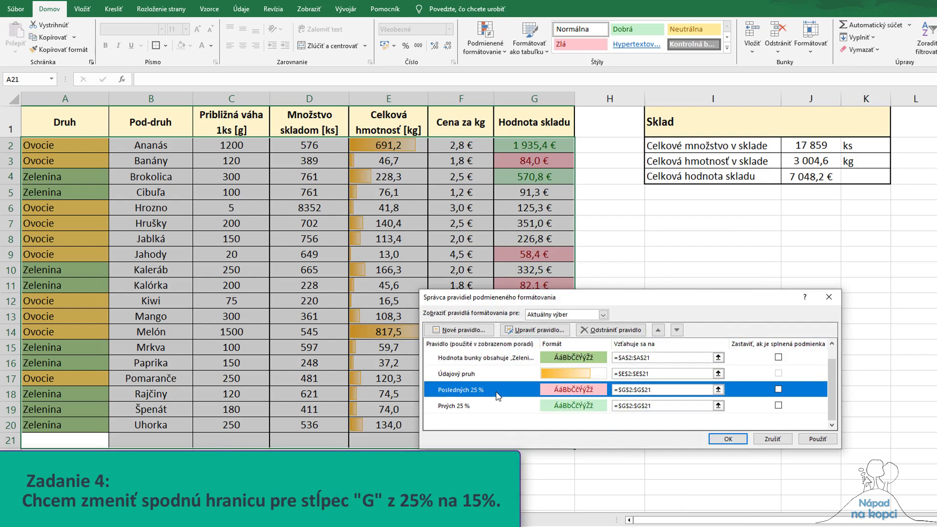
double_click(498, 396)
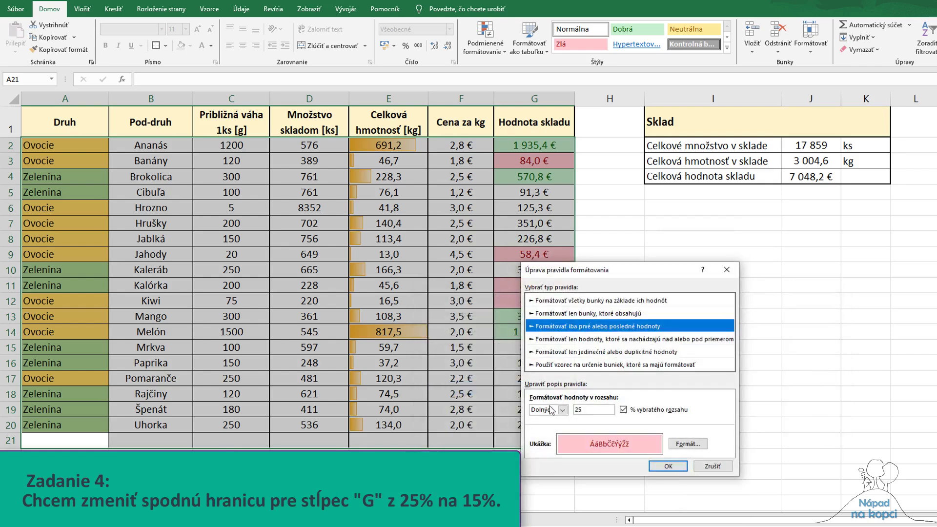
text(15)
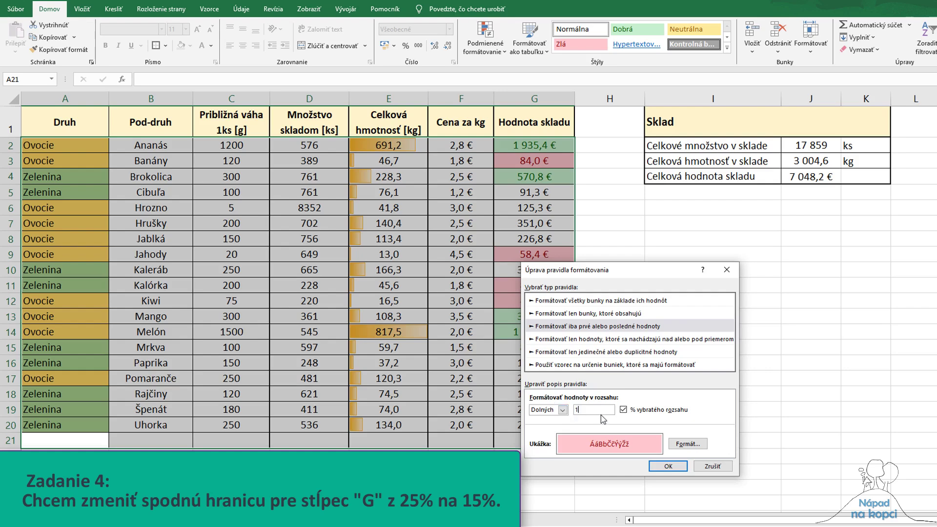
click(677, 470)
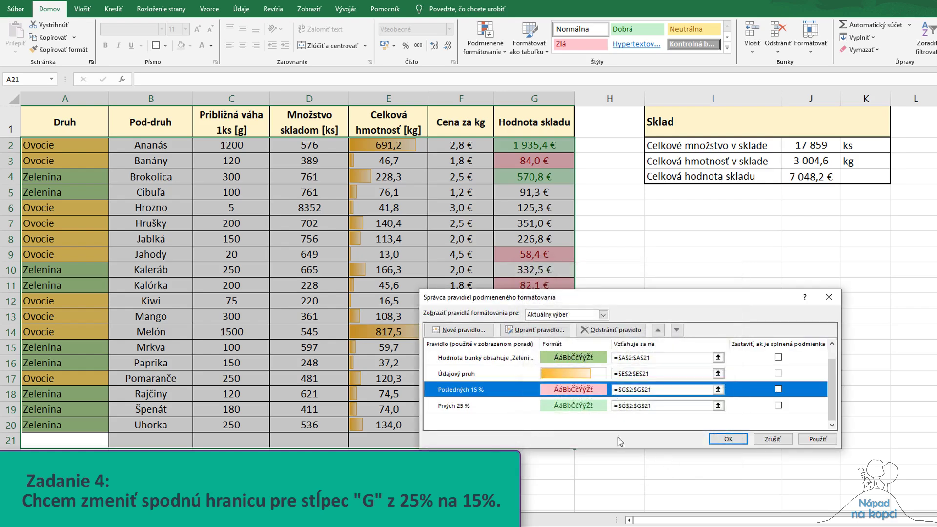
Set the top-values rule for G2:G21 to 20 % of the range and apply the rule changes.
click(500, 407)
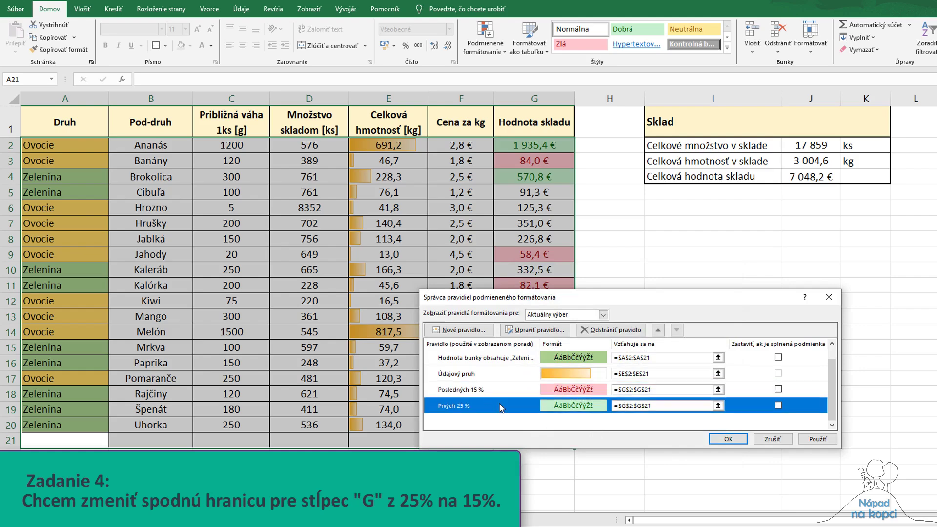
double_click(499, 407)
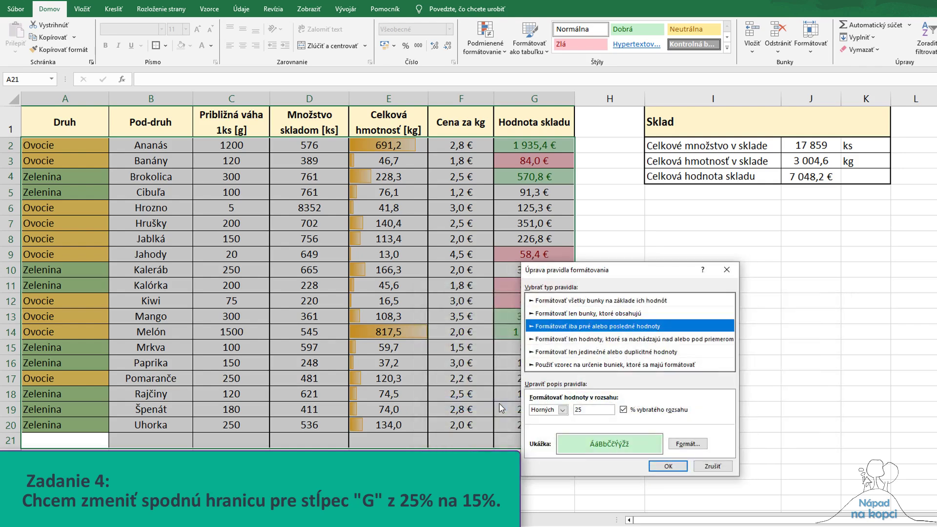
text(20)
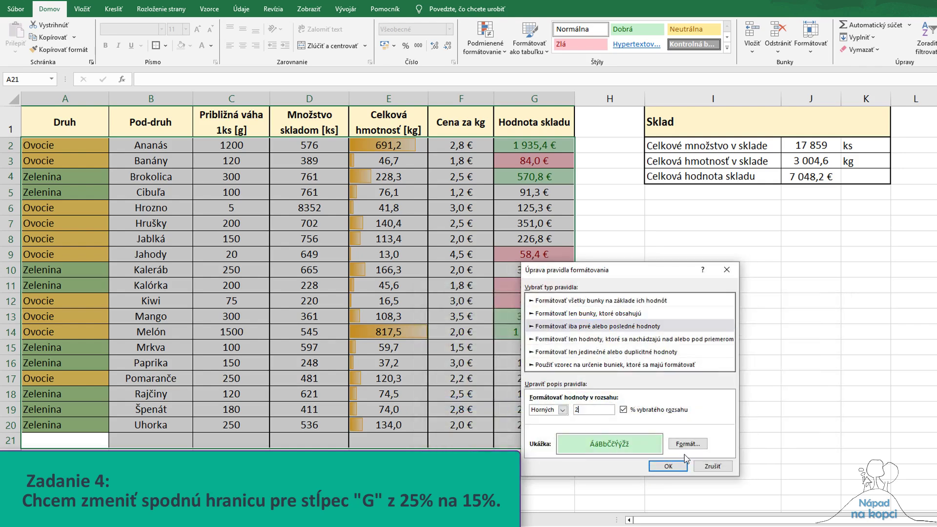
click(669, 467)
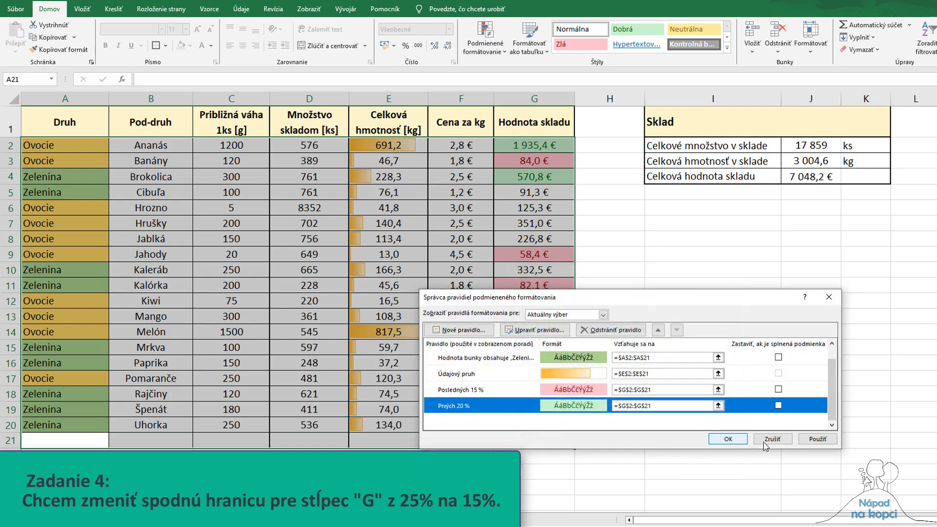
click(825, 445)
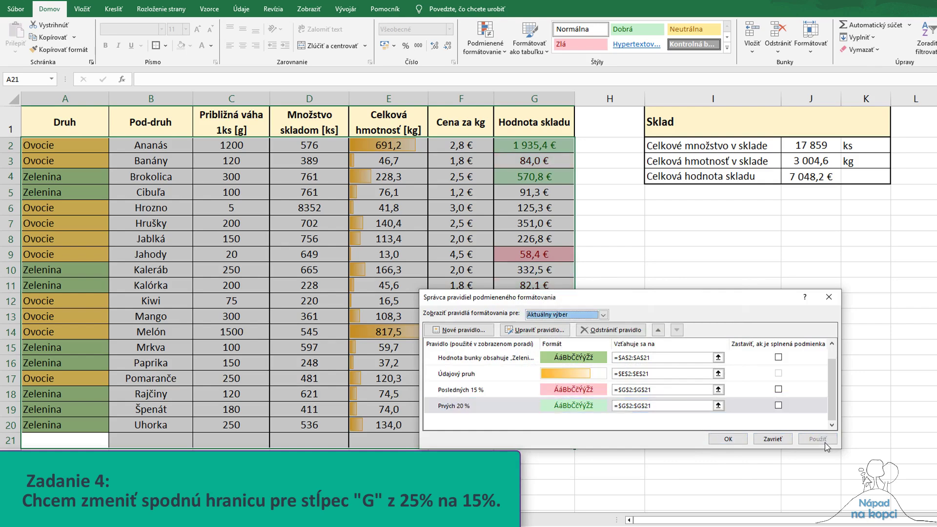
click(732, 439)
click(665, 428)
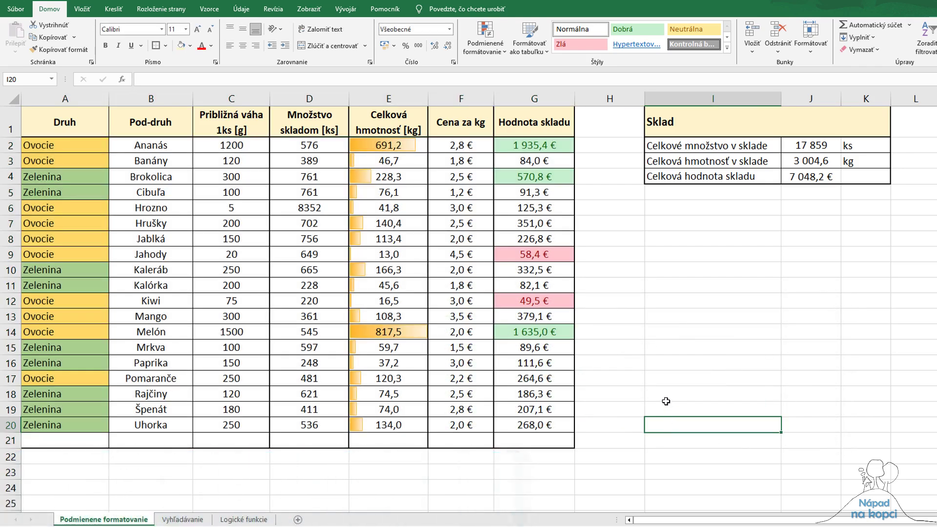
Add a new stock item in row 21 with Druh "Zelenina" and Pod-druh "Zemiaky".
click(72, 440)
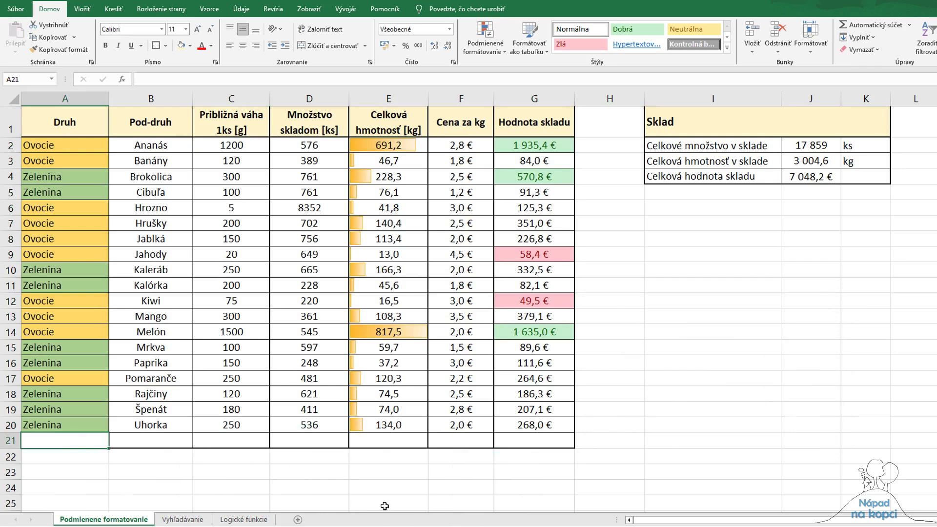
text(Zele)
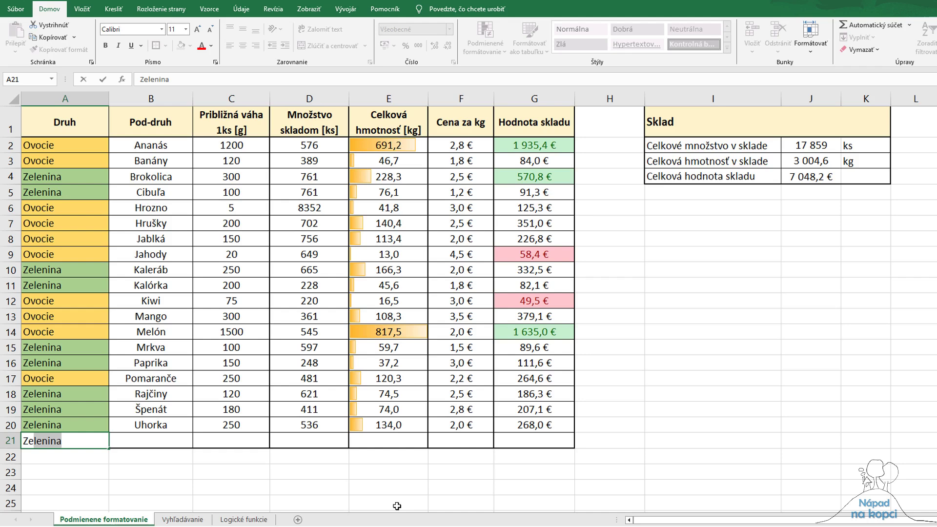
text(ninc)
key(BackSpace)
text(a)
key(Tab)
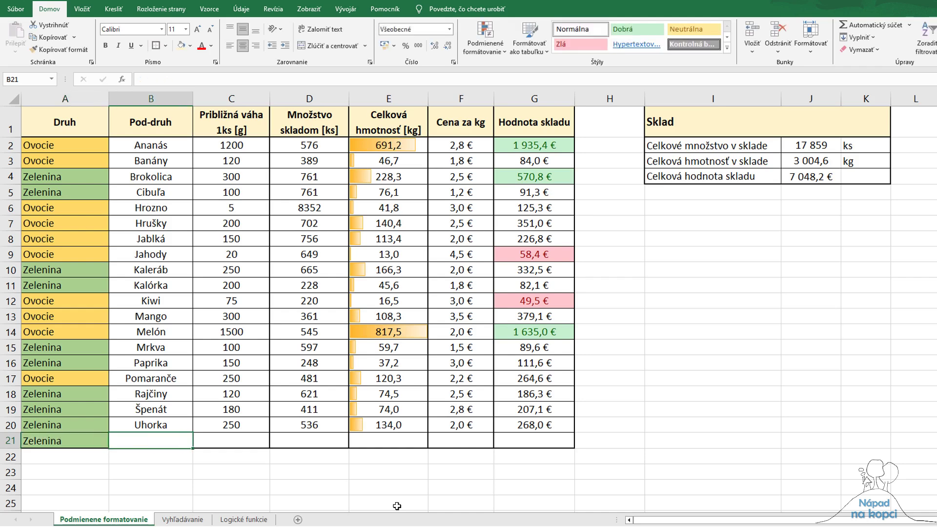
text(Zemiaky)
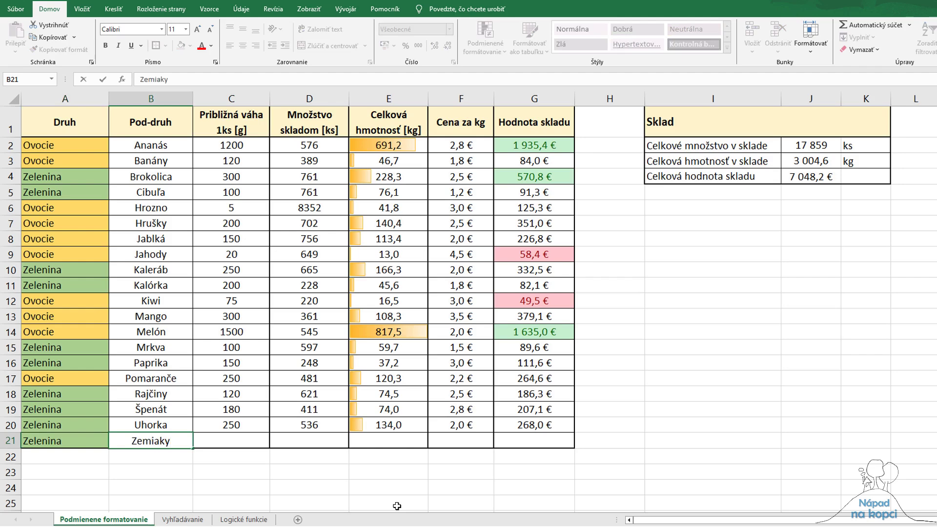
key(Tab)
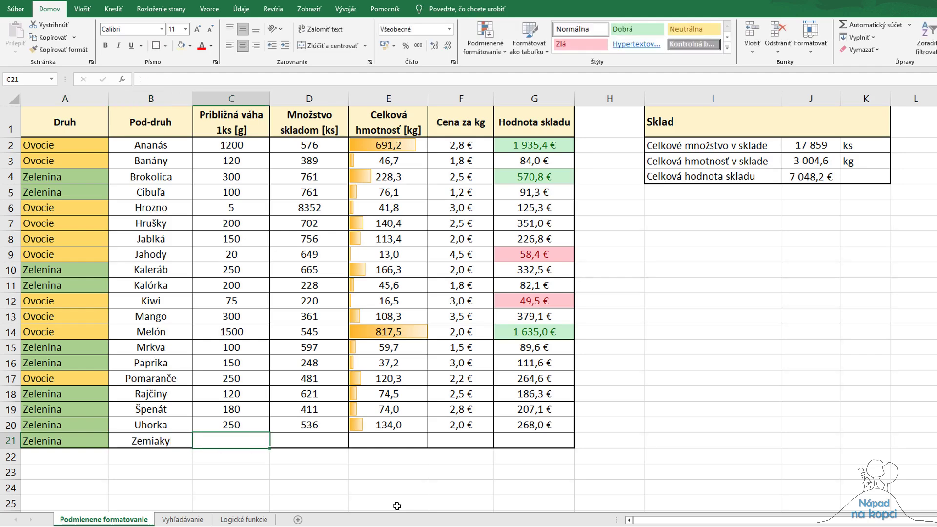
Complete the Zemiaky row with a piece weight of 150 g, a stock quantity of 631 and a price per kg of 2,5.
text(150)
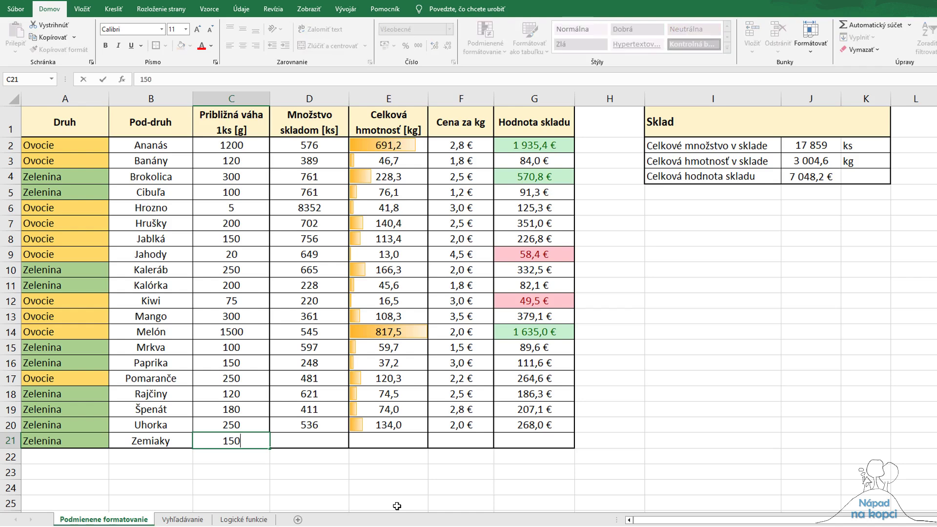
key(Tab)
text(631)
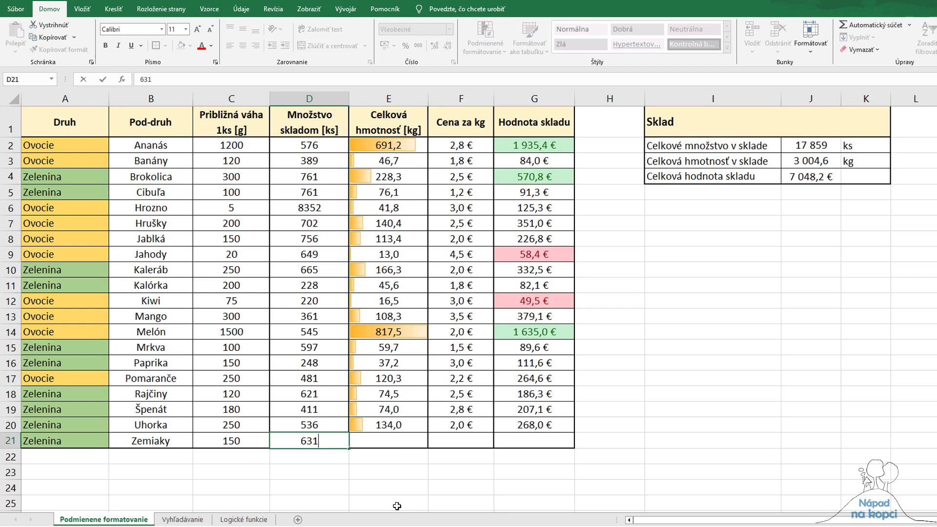
key(Tab)
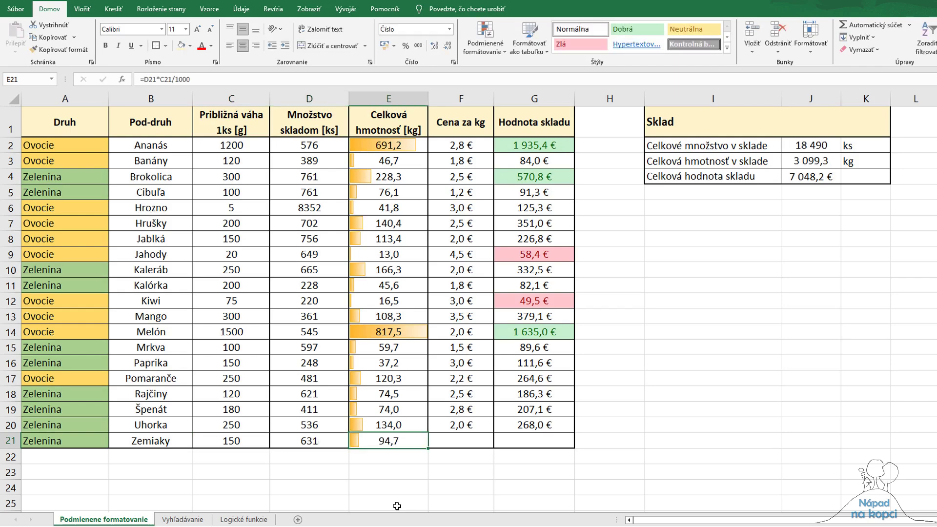
key(Tab)
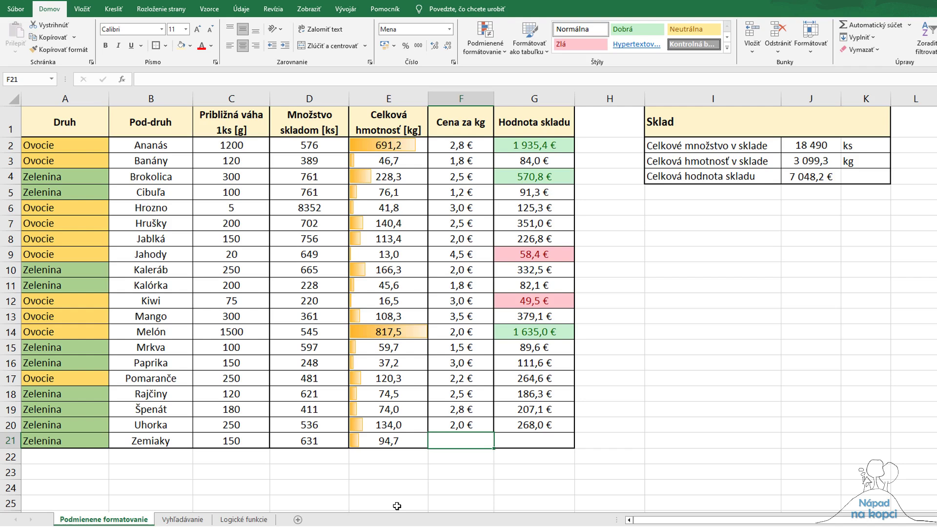
text(2,5)
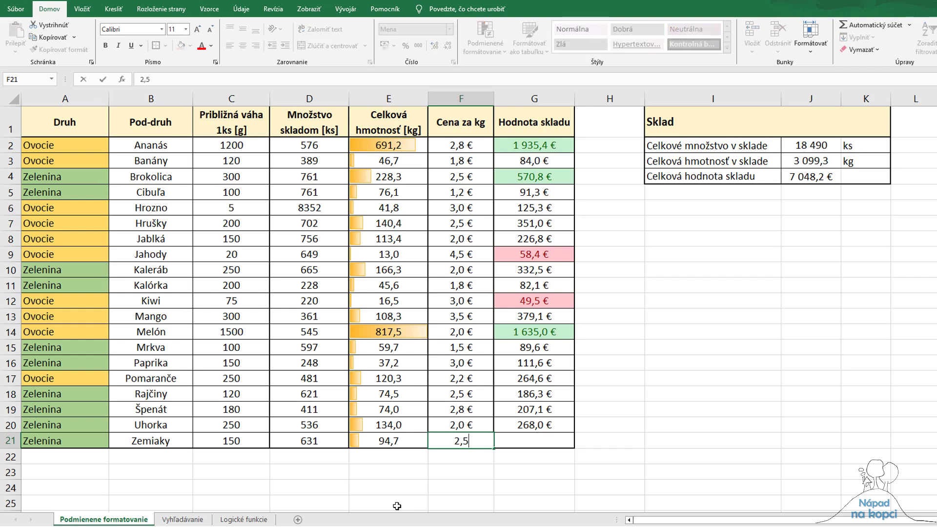
key(Tab)
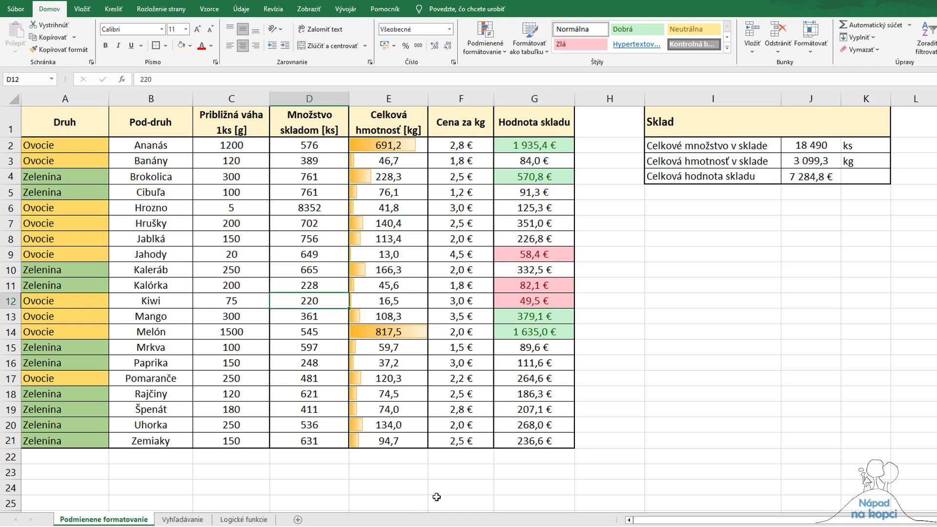
Set the stock quantity of Kiwi to 750 and of Melón to 158.
text(750)
key(Return)
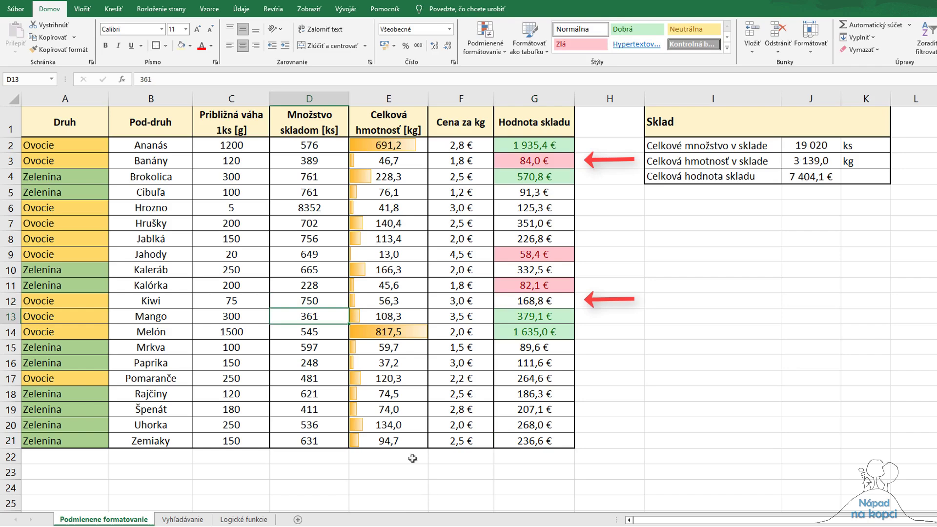
click(304, 336)
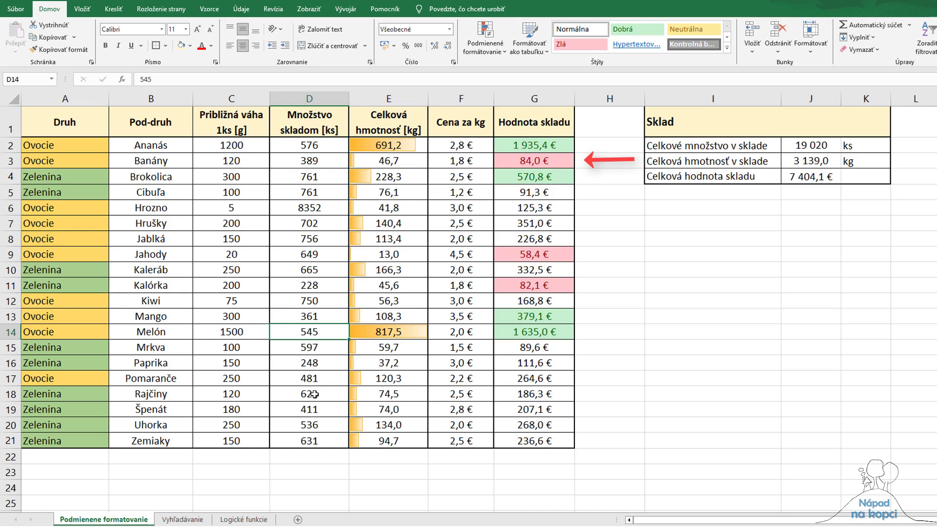
text(15)
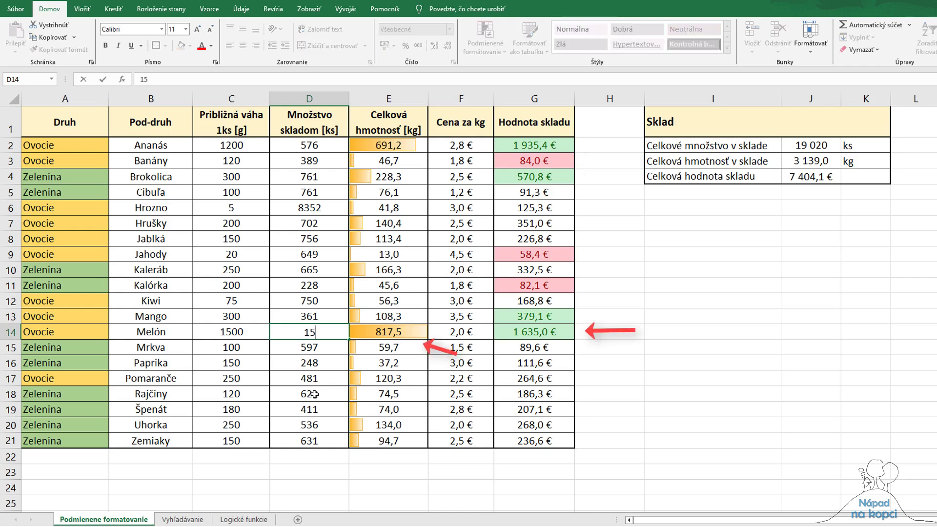
text(8)
key(Return)
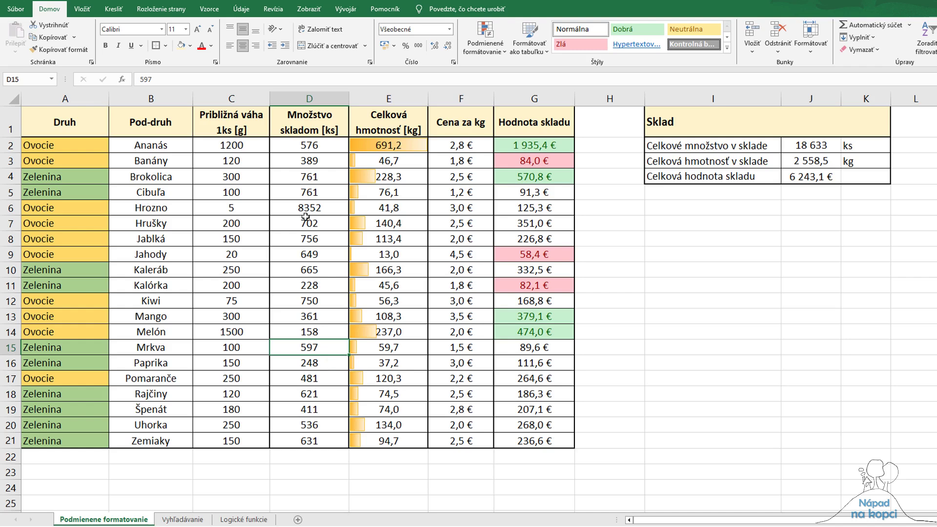
Set the stock quantity of Ananás to 318.
click(326, 145)
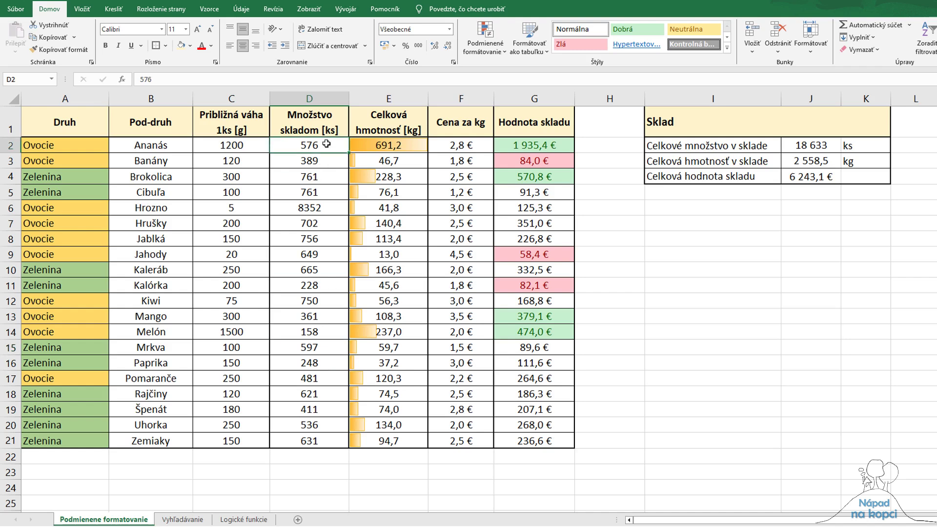
text(31)
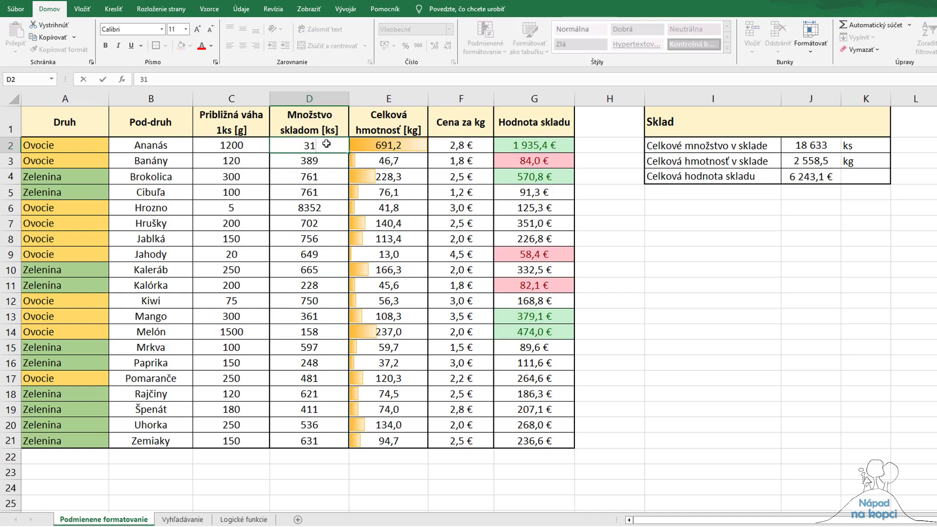
text(8)
key(Return)
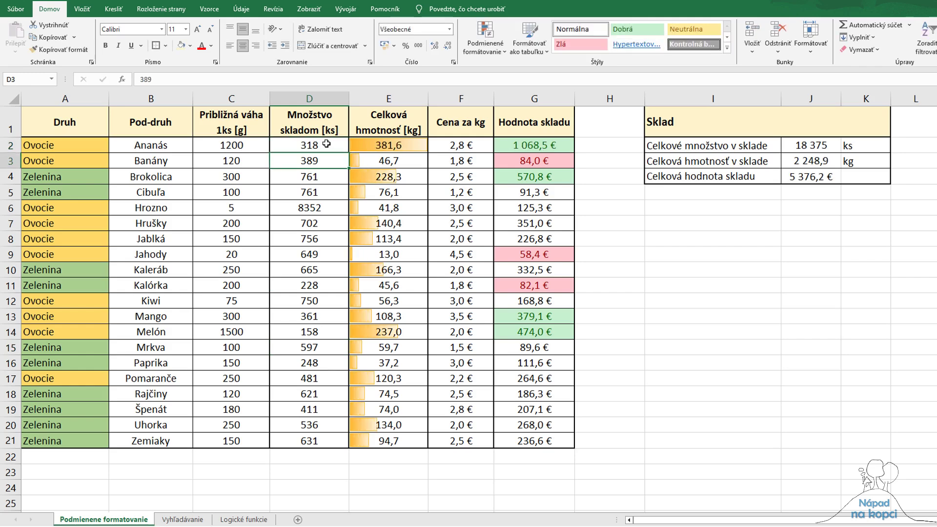